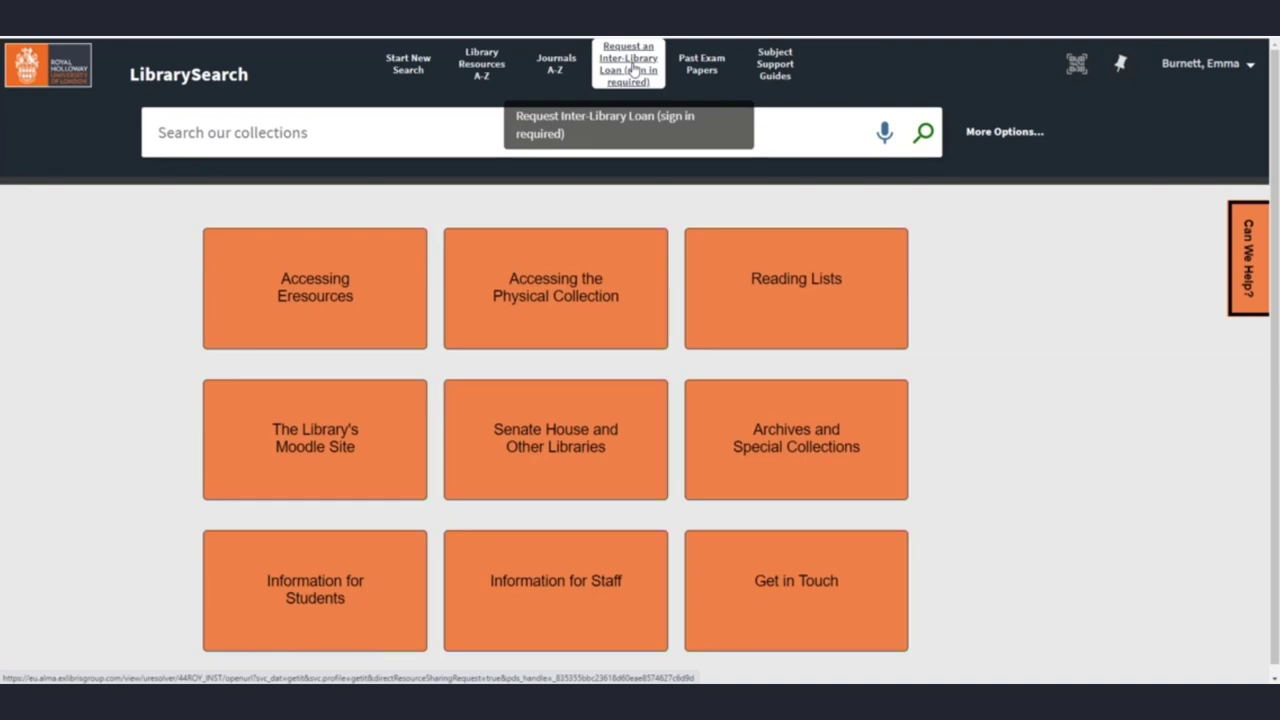
Open the Inter-Library Loan form and review the prefilled book details and Loan of Whole Volume delivery
{"action": "left_click", "coordinate": [632, 68]}
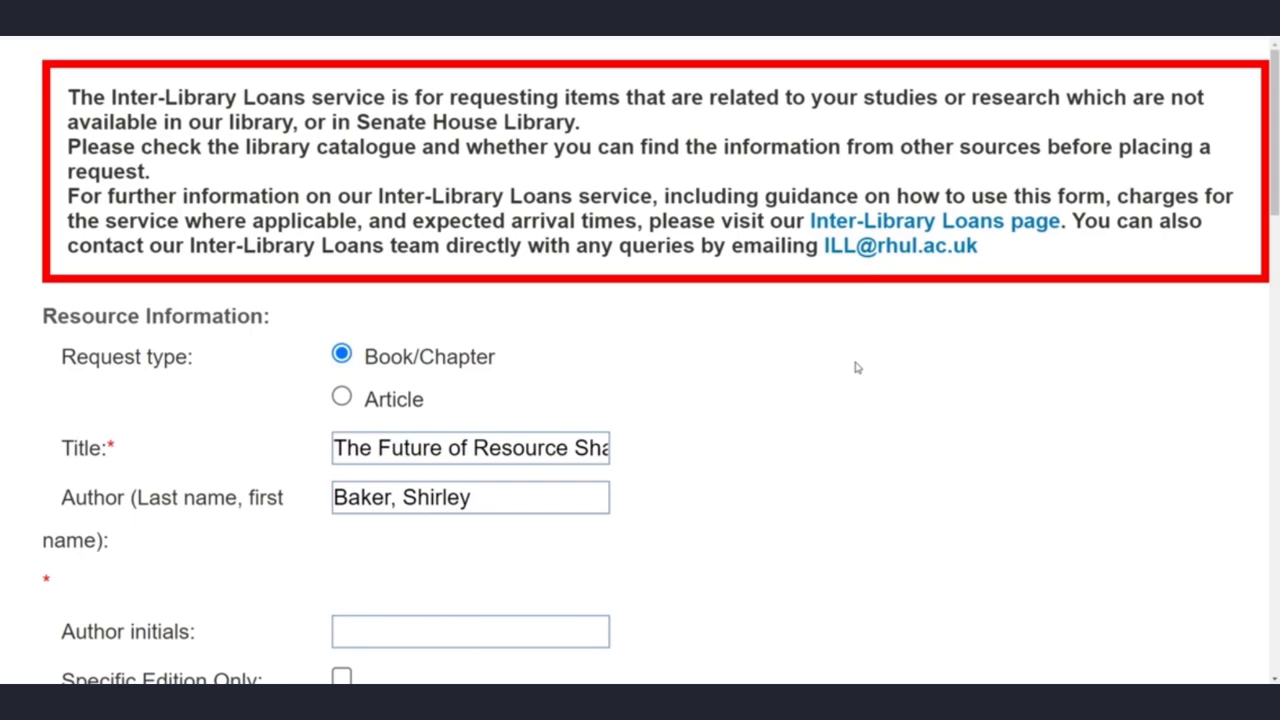
{"action": "scroll", "coordinate": [855, 368], "scroll_direction": "down", "scroll_amount": 1}
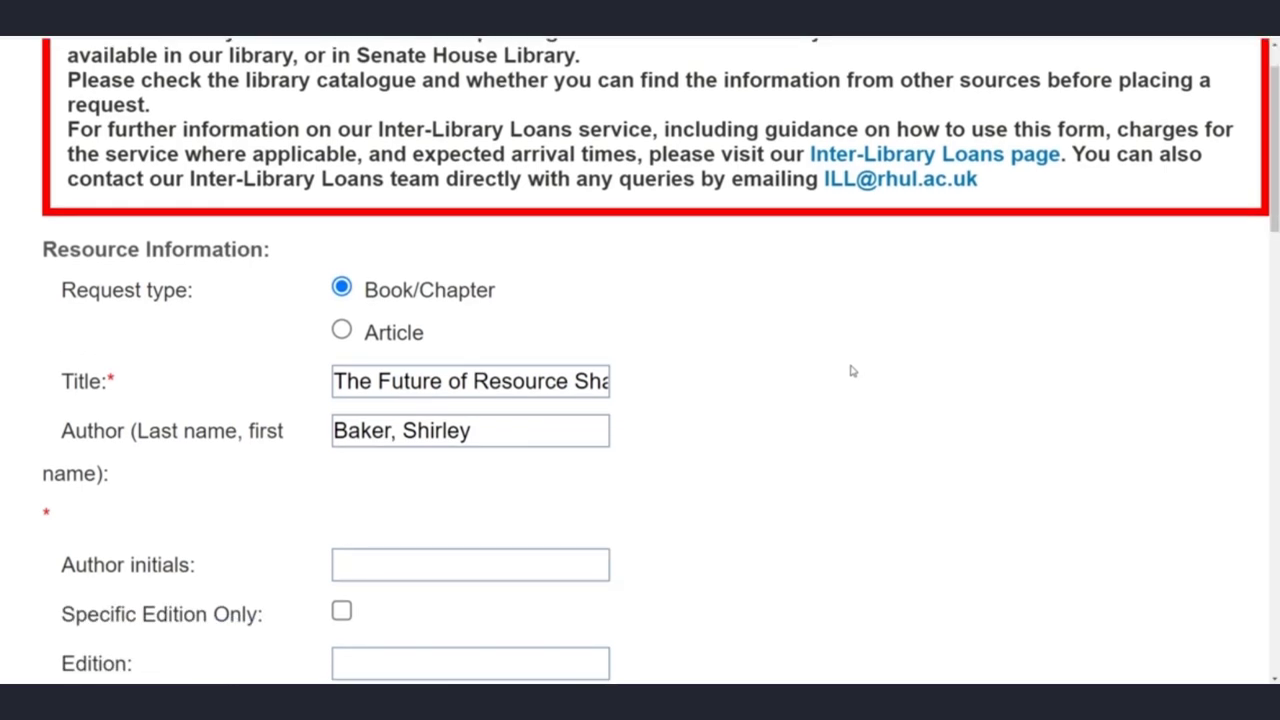
{"action": "scroll", "coordinate": [852, 370], "scroll_direction": "down", "scroll_amount": 1}
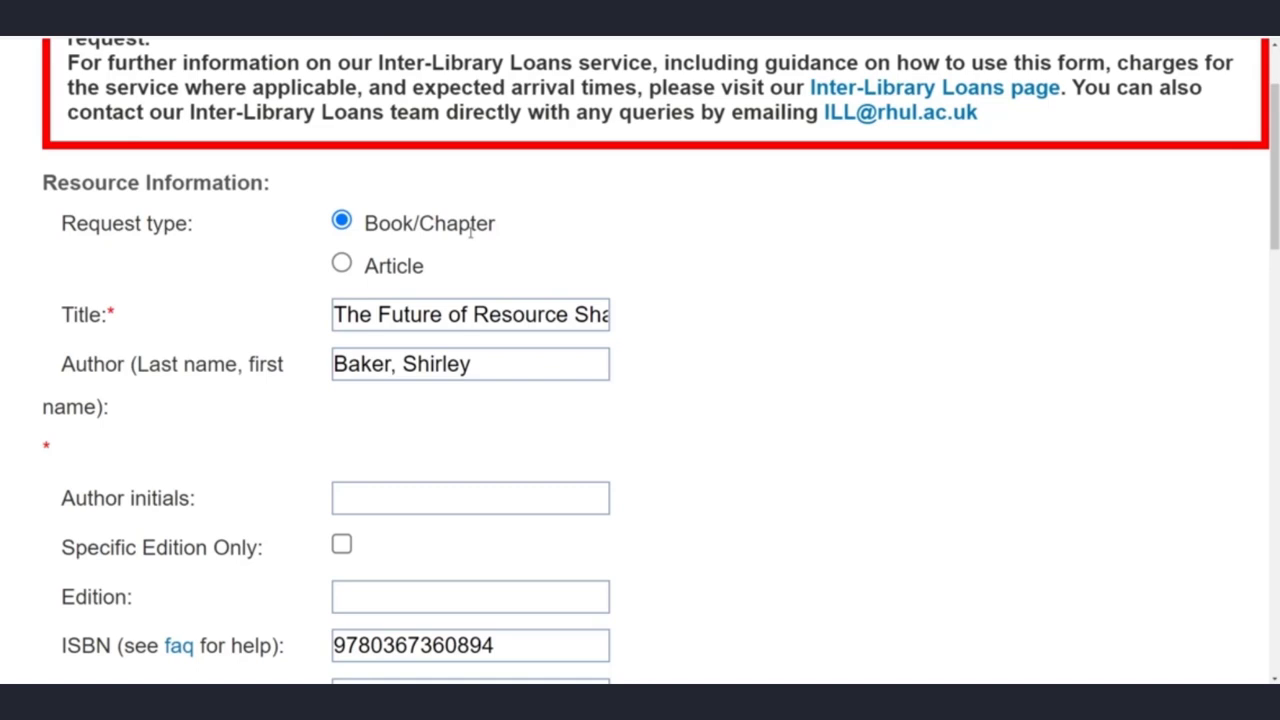
{"action": "scroll", "coordinate": [686, 343], "scroll_direction": "down", "scroll_amount": 3}
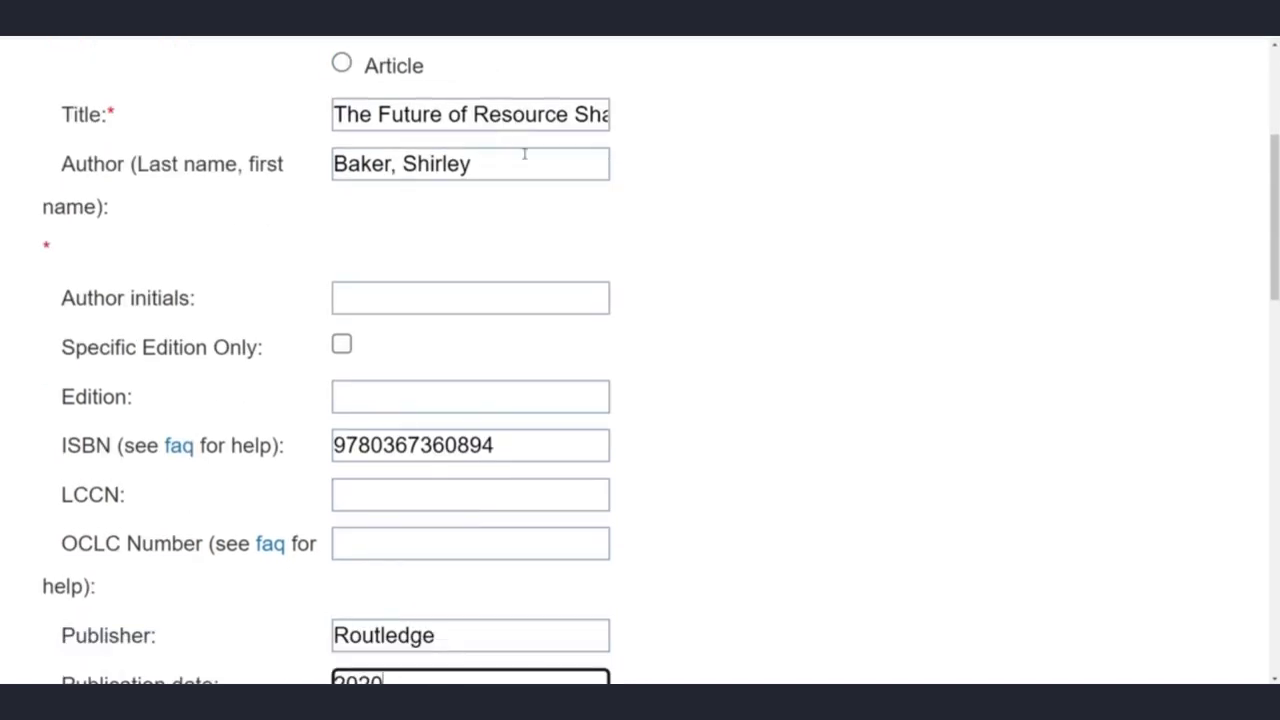
{"action": "scroll", "coordinate": [748, 332], "scroll_direction": "down", "scroll_amount": 3}
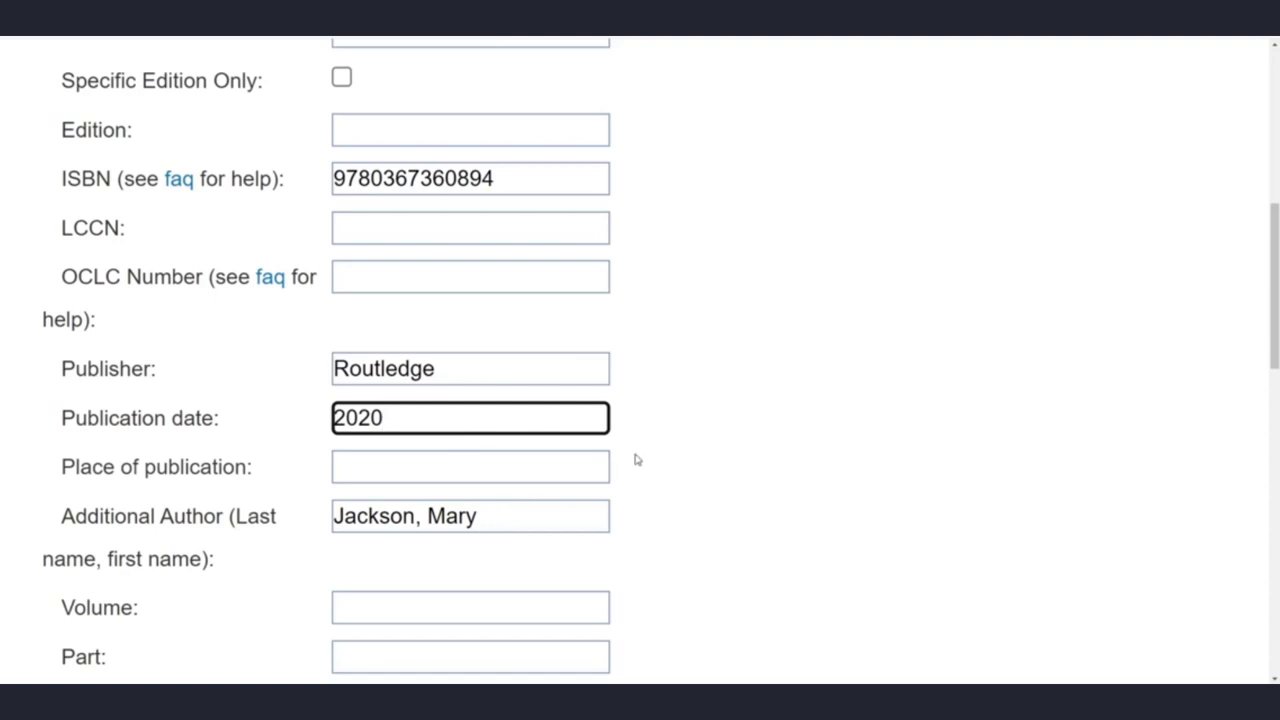
{"action": "scroll", "coordinate": [700, 420], "scroll_direction": "down", "scroll_amount": 2}
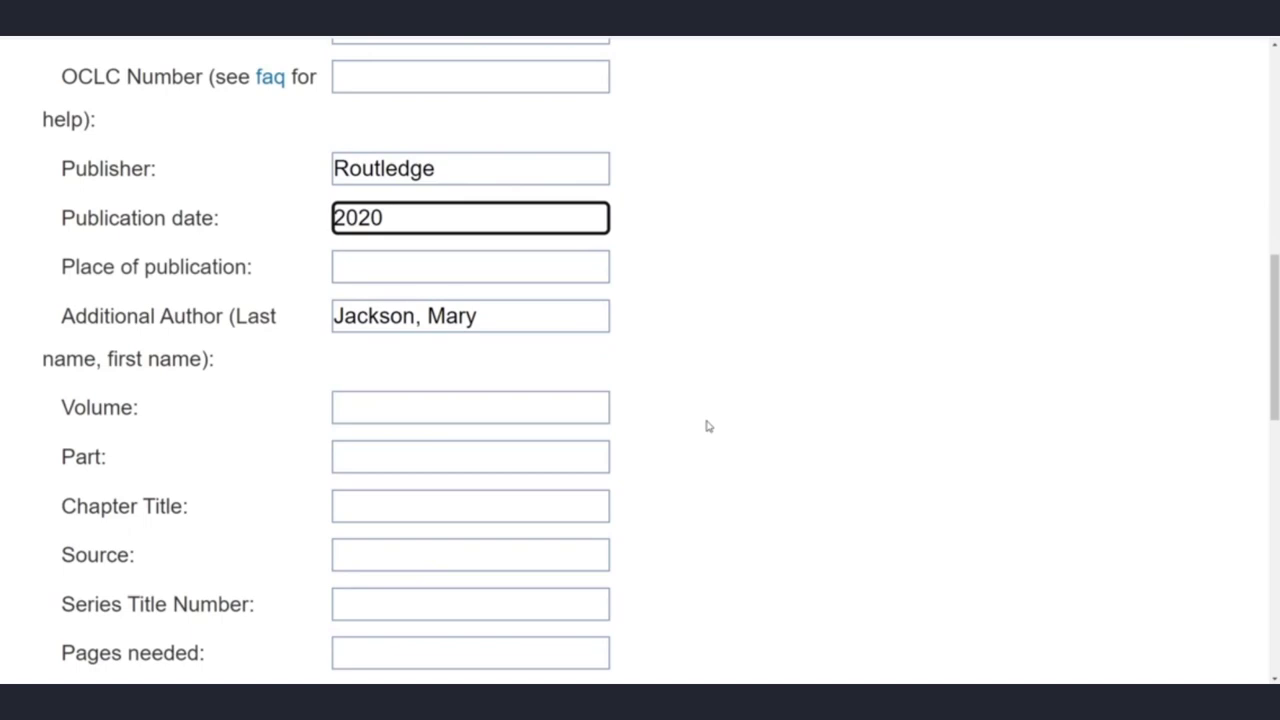
{"action": "scroll", "coordinate": [707, 426], "scroll_direction": "up", "scroll_amount": 2}
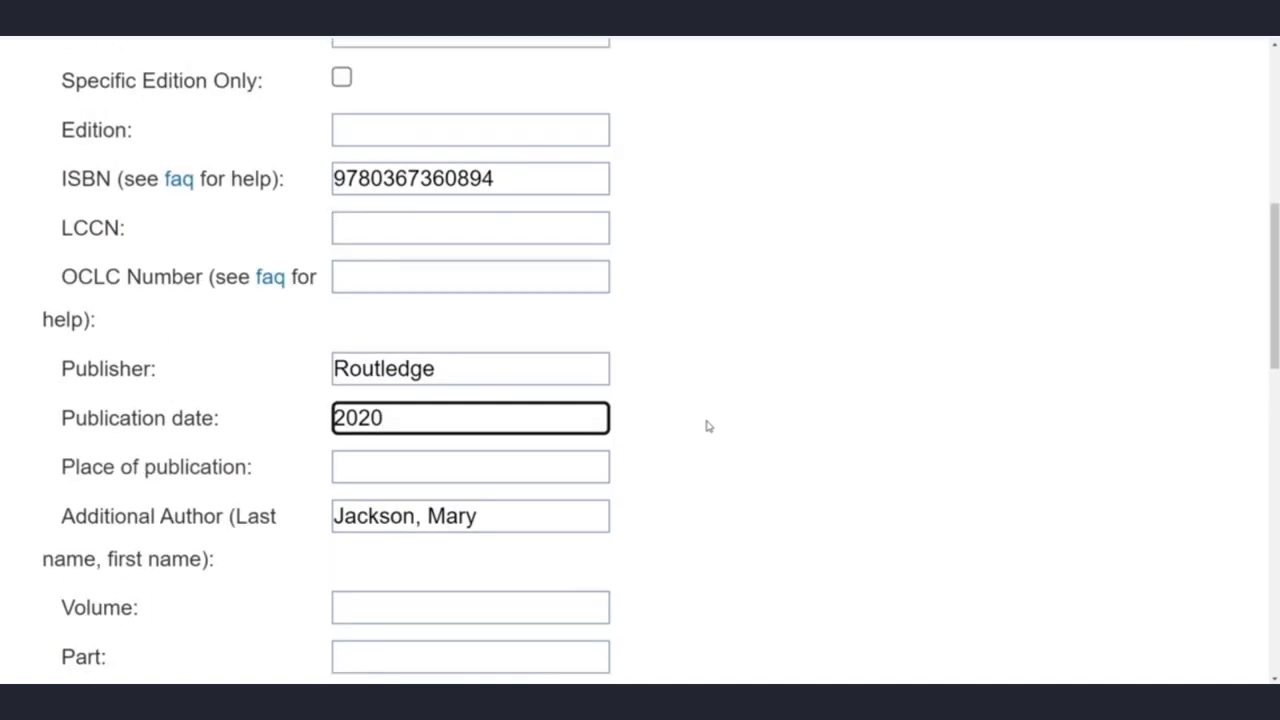
{"action": "scroll", "coordinate": [707, 426], "scroll_direction": "up", "scroll_amount": 1}
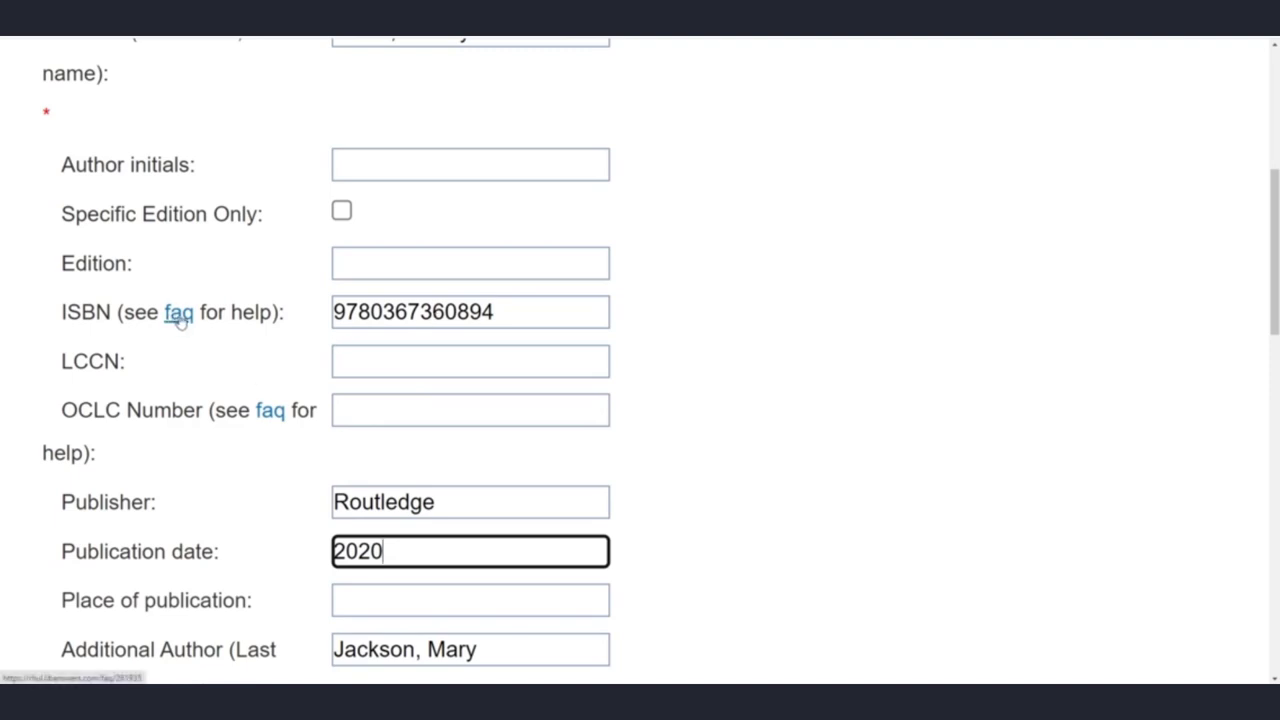
{"action": "scroll", "coordinate": [714, 397], "scroll_direction": "down", "scroll_amount": 3}
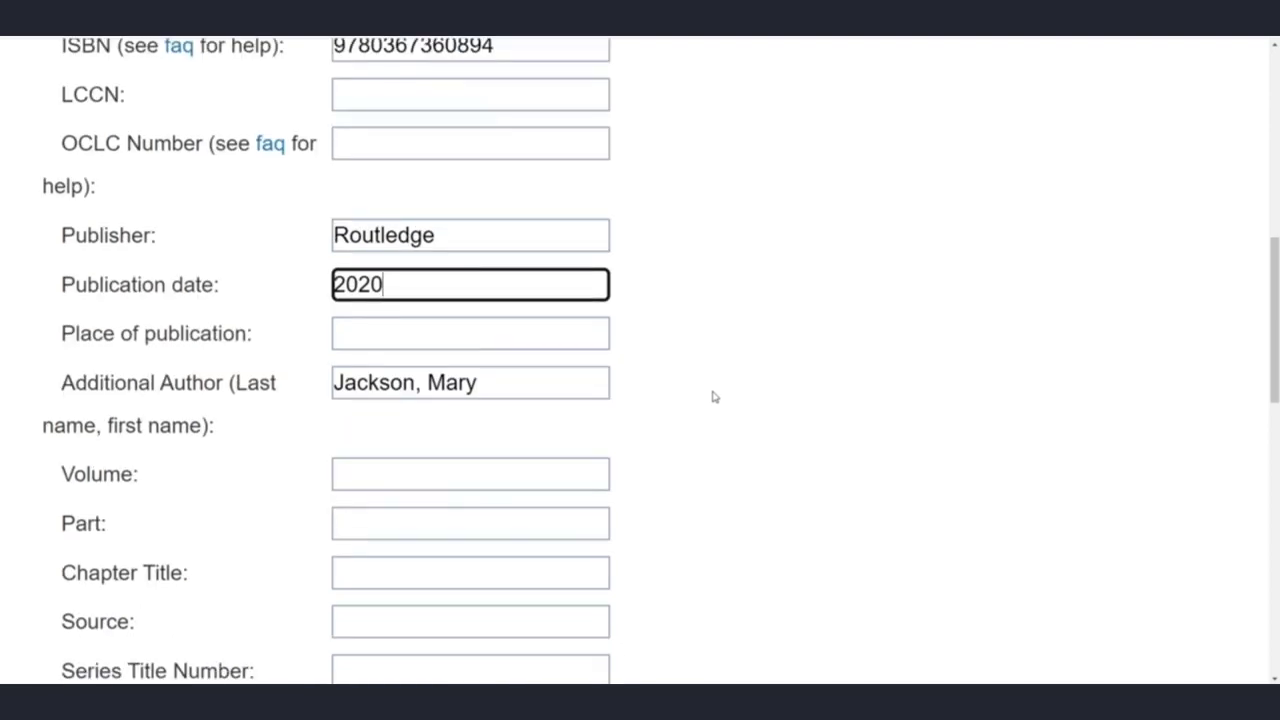
{"action": "scroll", "coordinate": [718, 430], "scroll_direction": "down", "scroll_amount": 4}
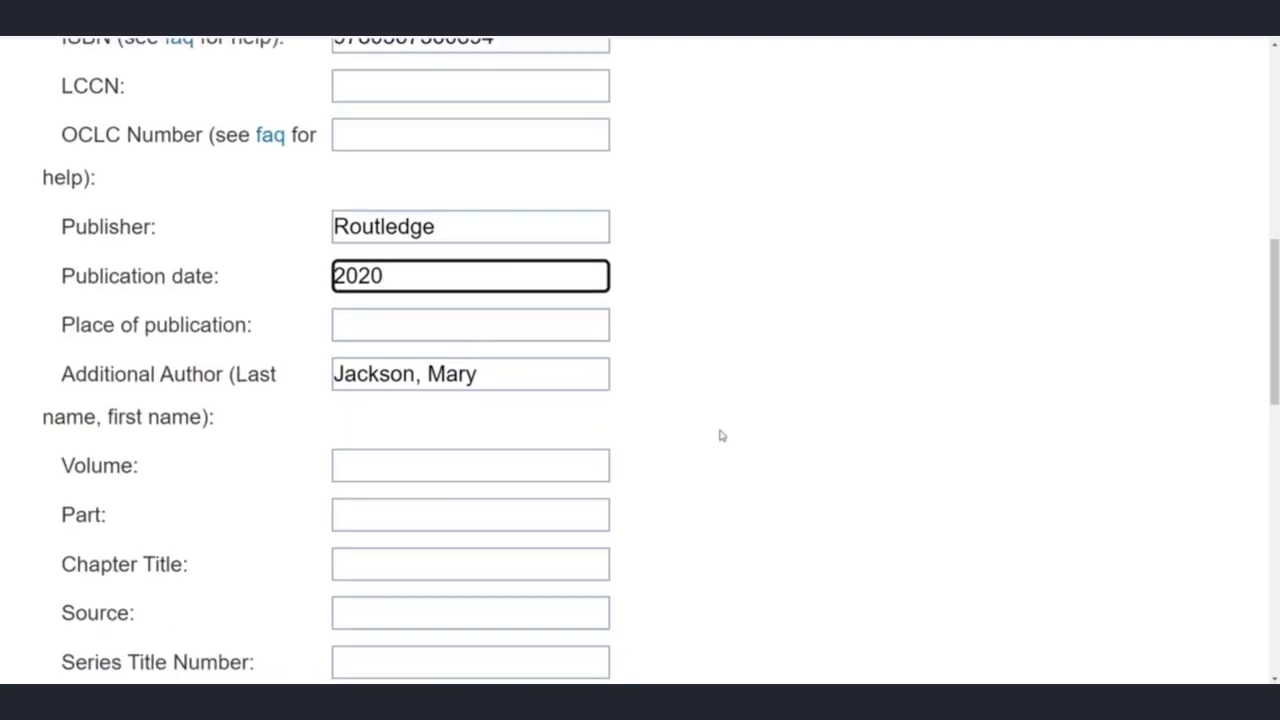
{"action": "scroll", "coordinate": [730, 404], "scroll_direction": "down", "scroll_amount": 2}
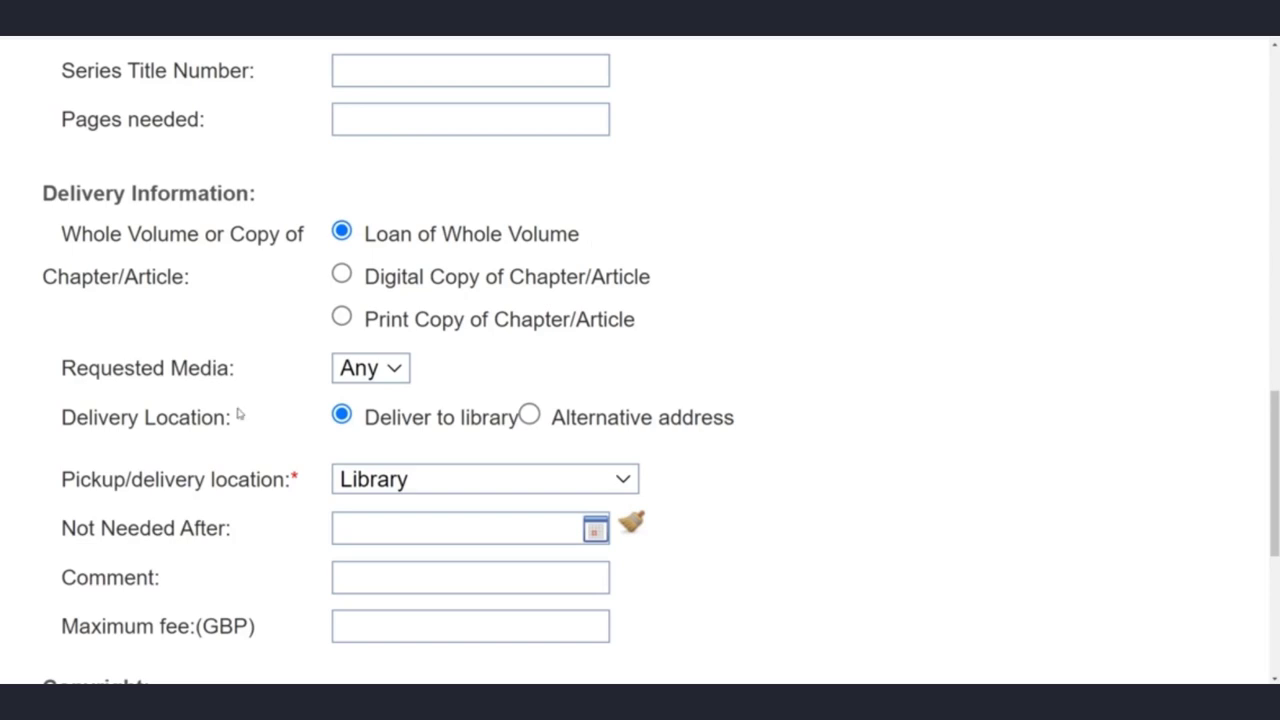
Tick 'I have read the above statement and agree' and submit the whole-book request
{"action": "scroll", "coordinate": [290, 440], "scroll_direction": "down", "scroll_amount": 1}
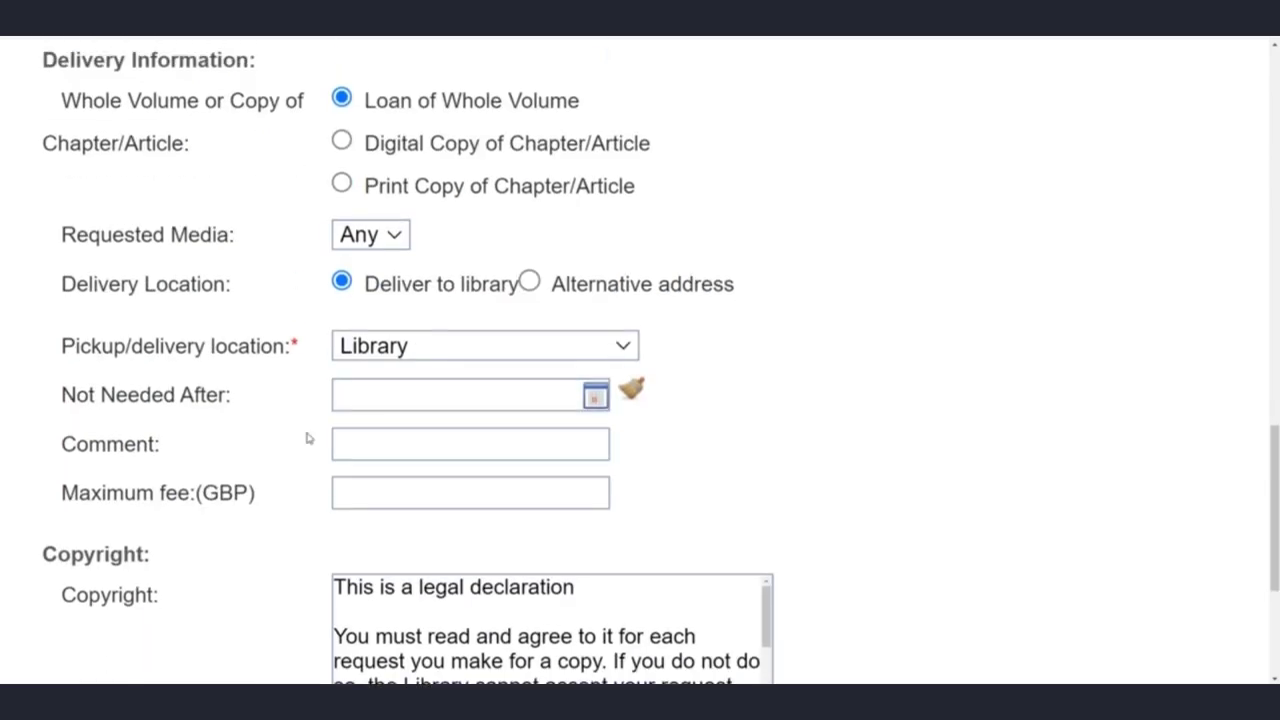
{"action": "scroll", "coordinate": [294, 400], "scroll_direction": "down", "scroll_amount": 2}
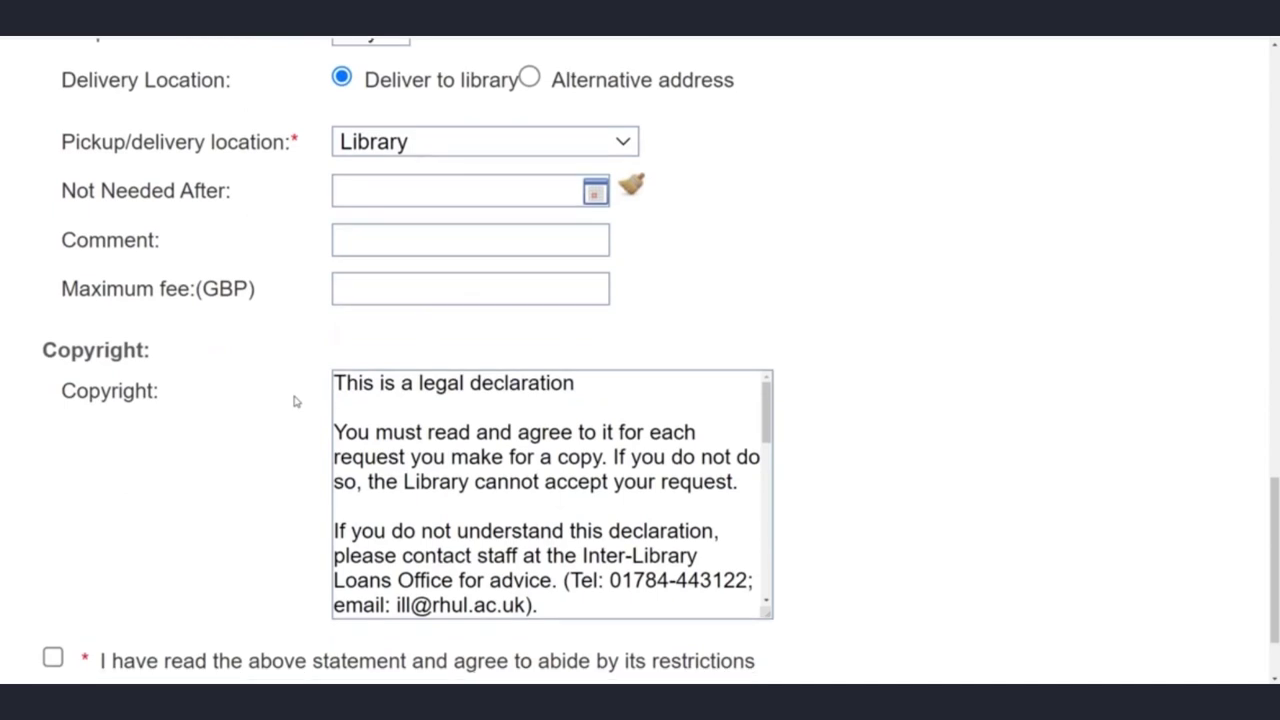
{"action": "scroll", "coordinate": [294, 400], "scroll_direction": "down", "scroll_amount": 1}
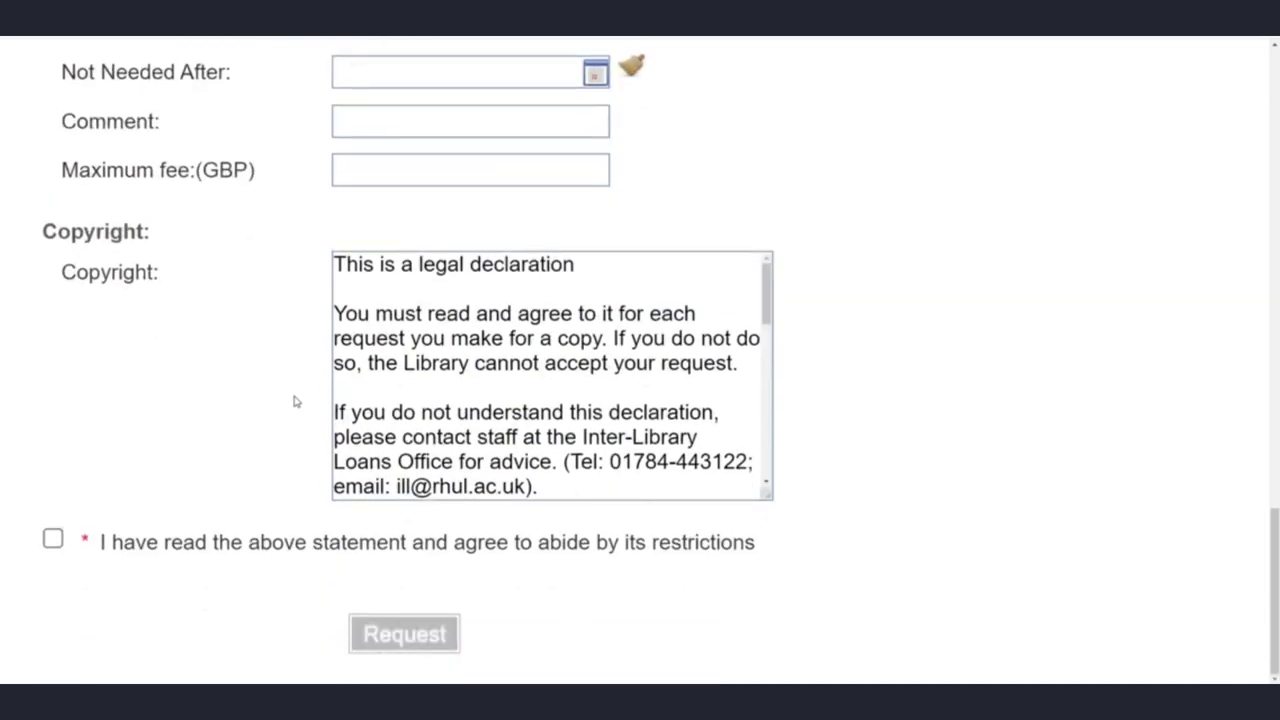
{"action": "left_click", "coordinate": [53, 539]}
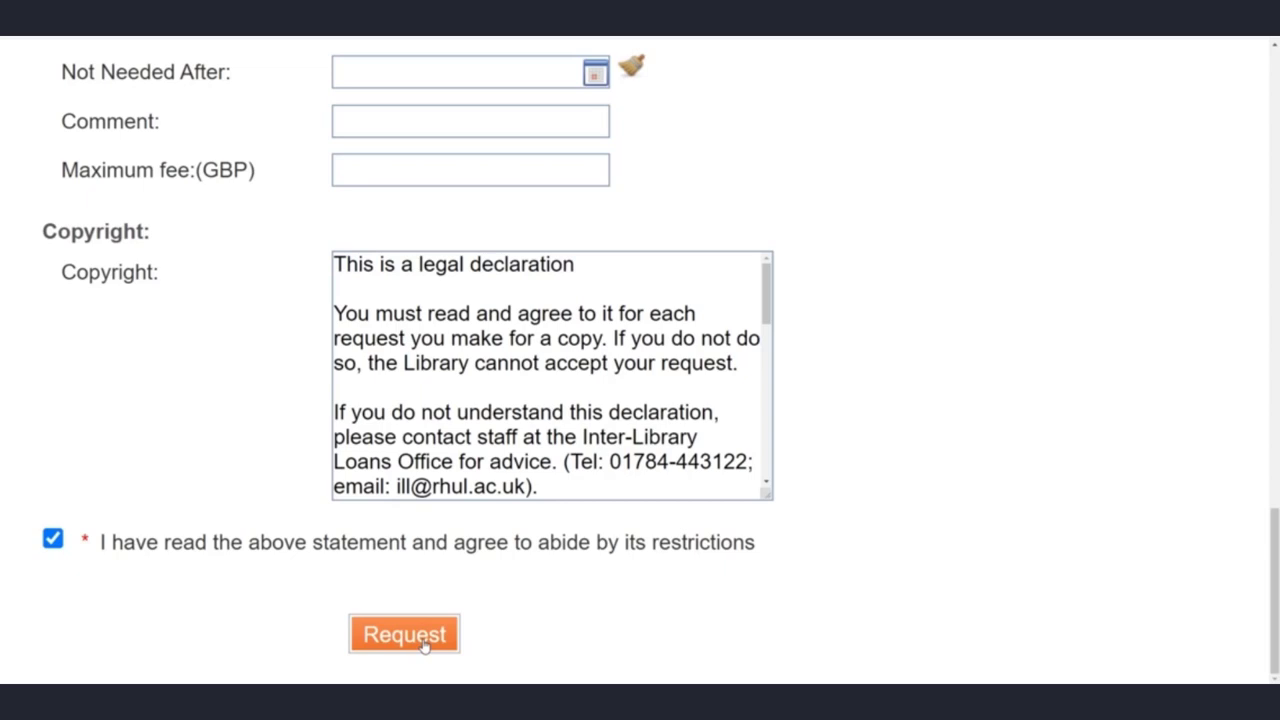
{"action": "left_click", "coordinate": [424, 640]}
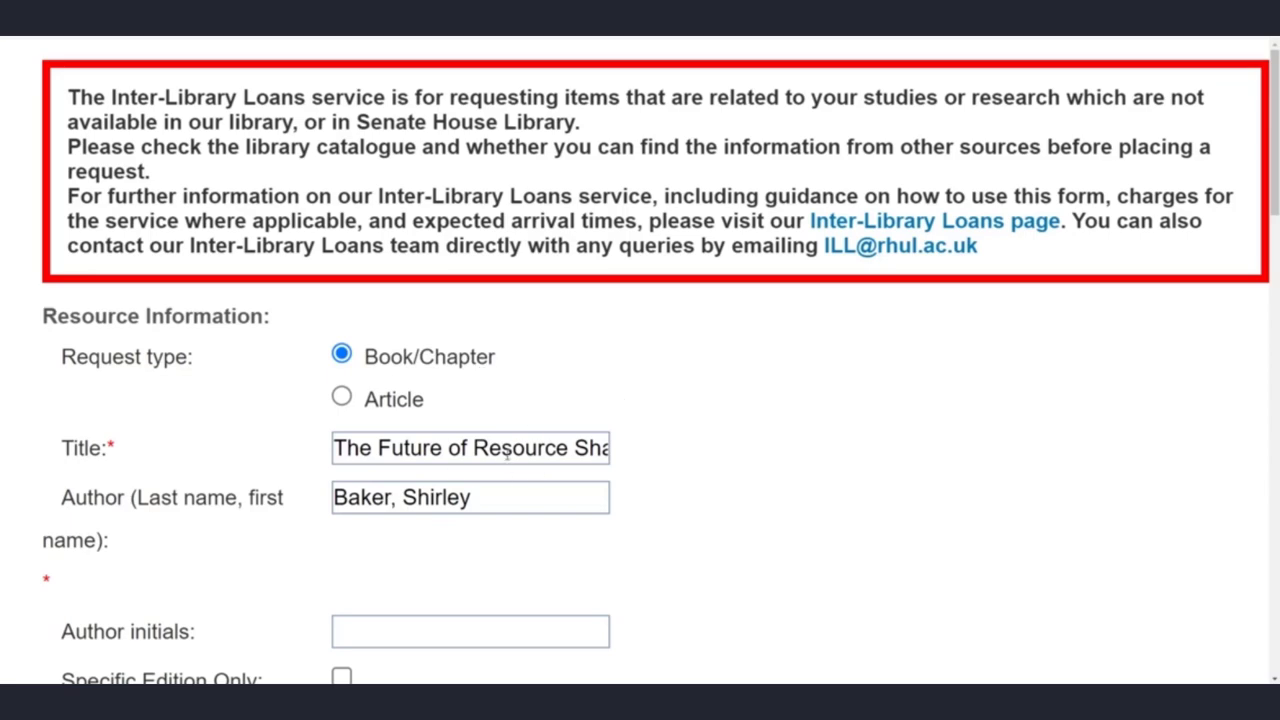
Work down the request form to the Chapter Title and Pages needed (49 - 66) fields
{"action": "scroll", "coordinate": [534, 473], "scroll_direction": "down", "scroll_amount": 1}
{"action": "scroll", "coordinate": [529, 482], "scroll_direction": "down", "scroll_amount": 1}
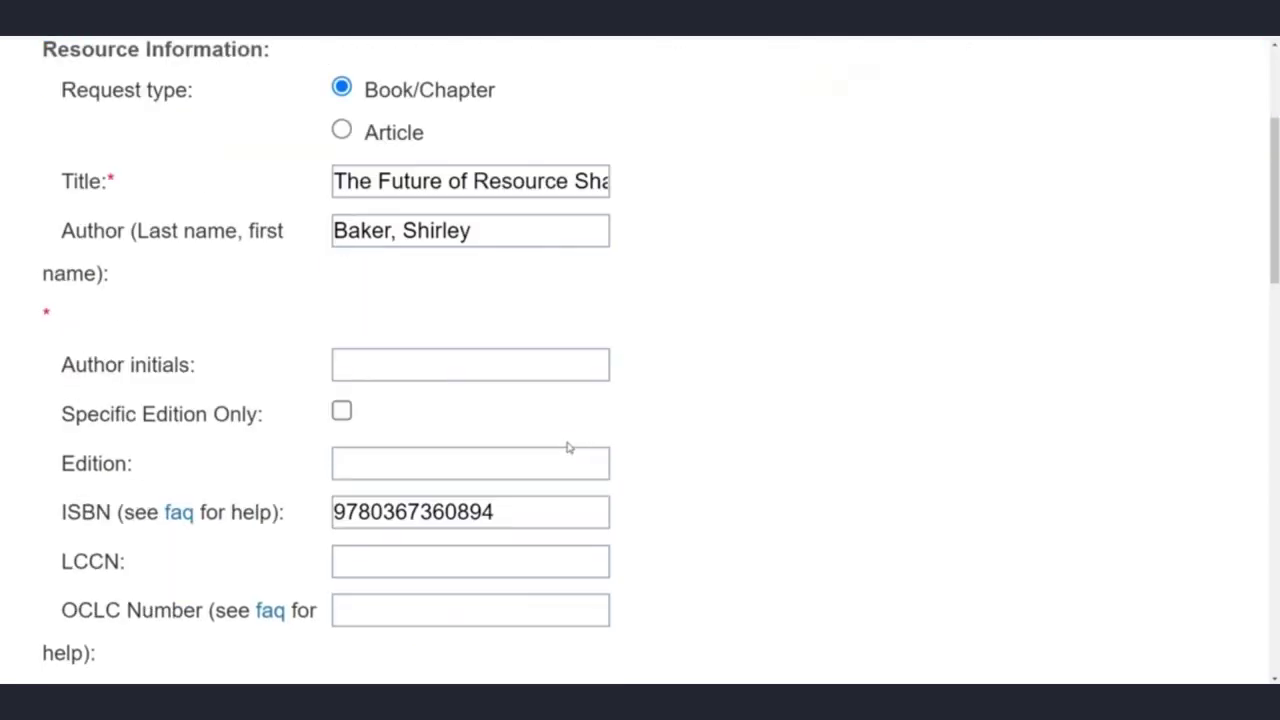
{"action": "scroll", "coordinate": [566, 449], "scroll_direction": "down", "scroll_amount": 2}
{"action": "scroll", "coordinate": [563, 393], "scroll_direction": "down", "scroll_amount": 2}
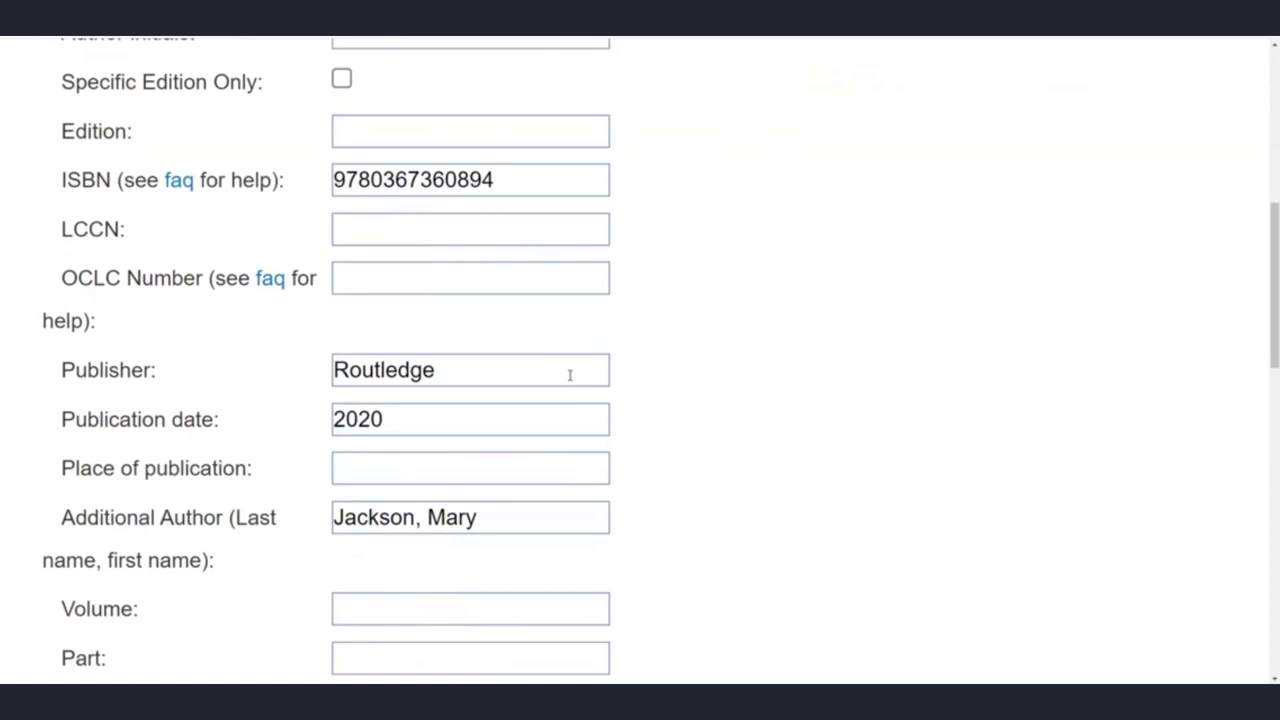
{"action": "scroll", "coordinate": [520, 420], "scroll_direction": "down", "scroll_amount": 2}
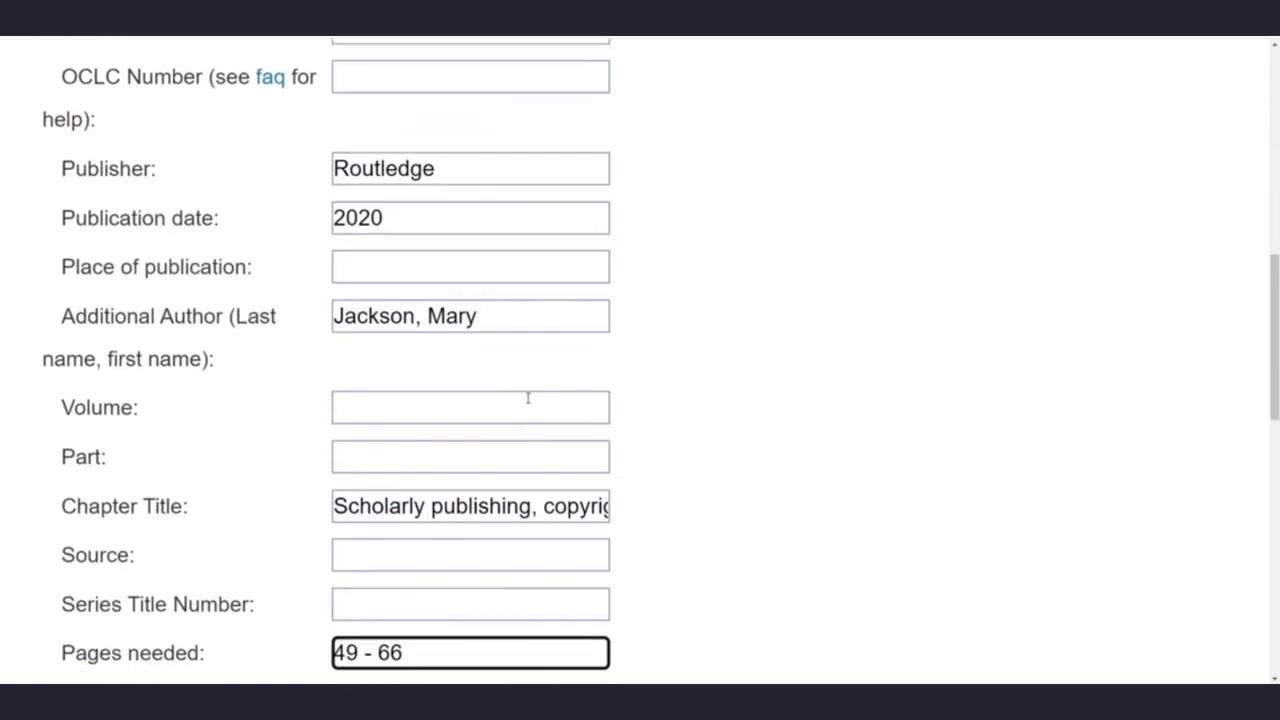
{"action": "scroll", "coordinate": [497, 303], "scroll_direction": "down", "scroll_amount": 2}
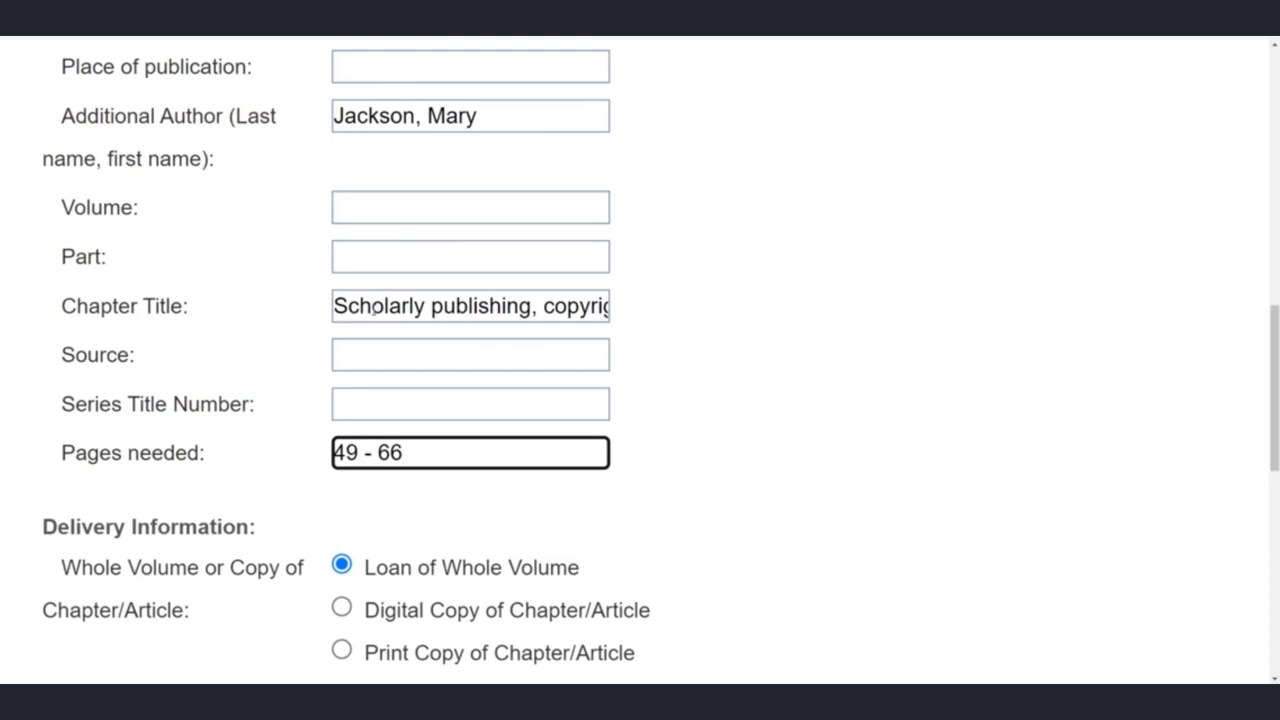
{"action": "scroll", "coordinate": [297, 369], "scroll_direction": "down", "scroll_amount": 2}
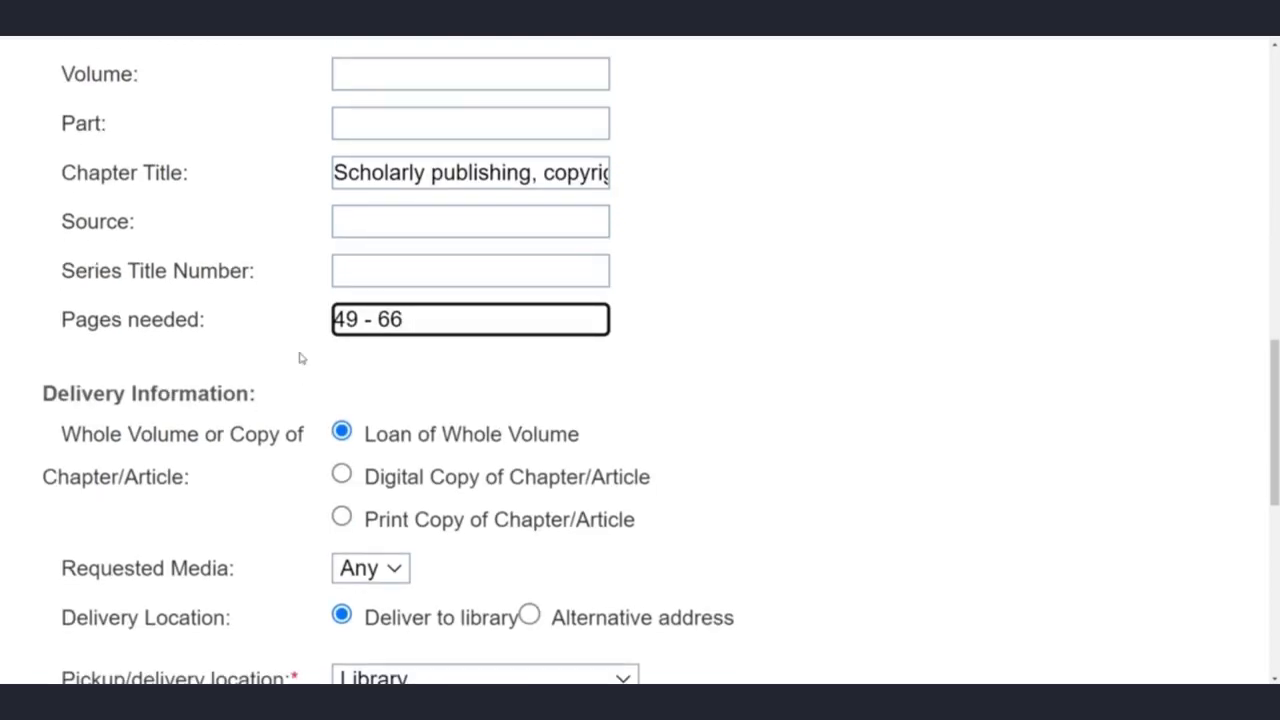
{"action": "scroll", "coordinate": [214, 368], "scroll_direction": "down", "scroll_amount": 2}
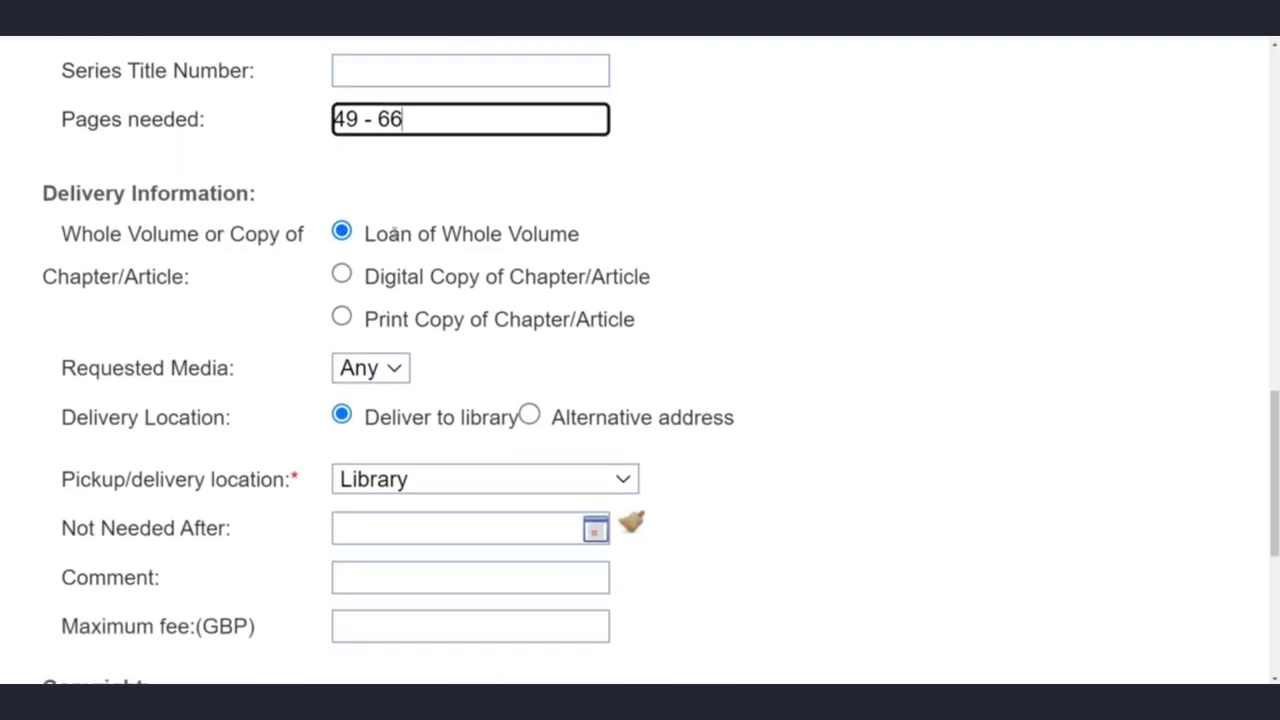
Choose a digital copy of the chapter and scroll through the resulting request form
{"action": "left_click", "coordinate": [342, 276]}
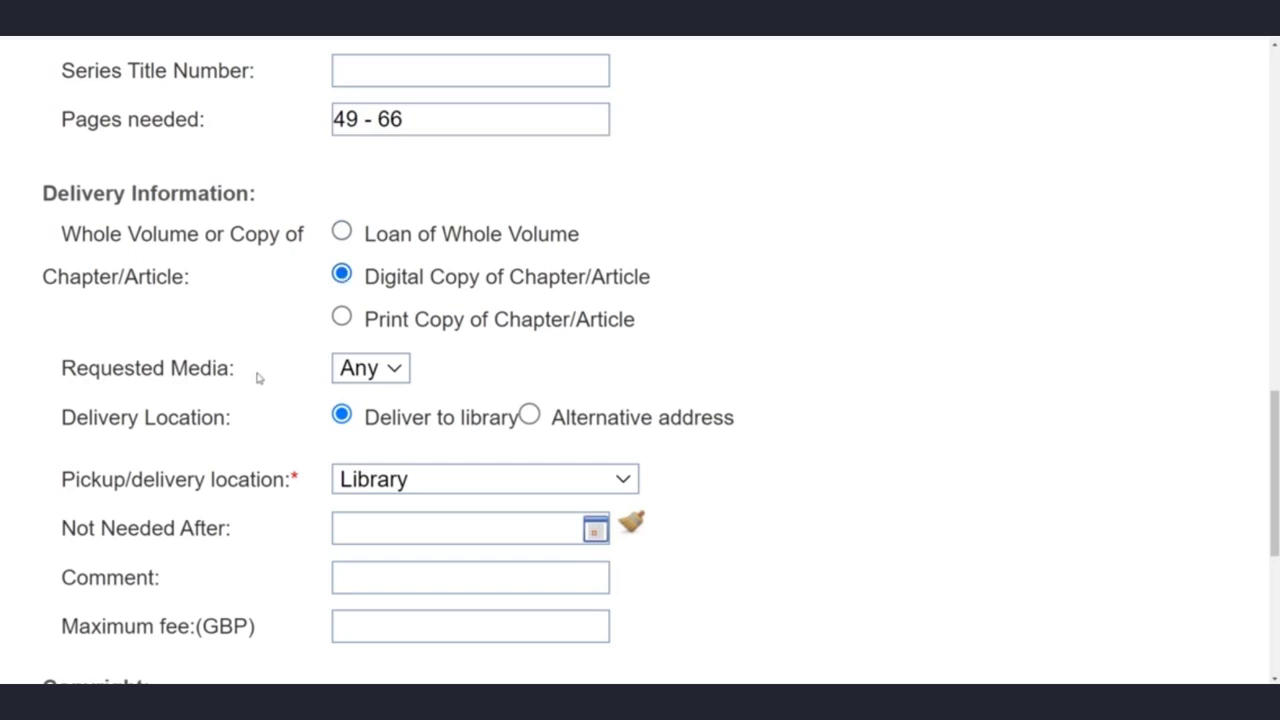
{"action": "scroll", "coordinate": [283, 316], "scroll_direction": "down", "scroll_amount": 1}
{"action": "scroll", "coordinate": [283, 316], "scroll_direction": "down", "scroll_amount": 1}
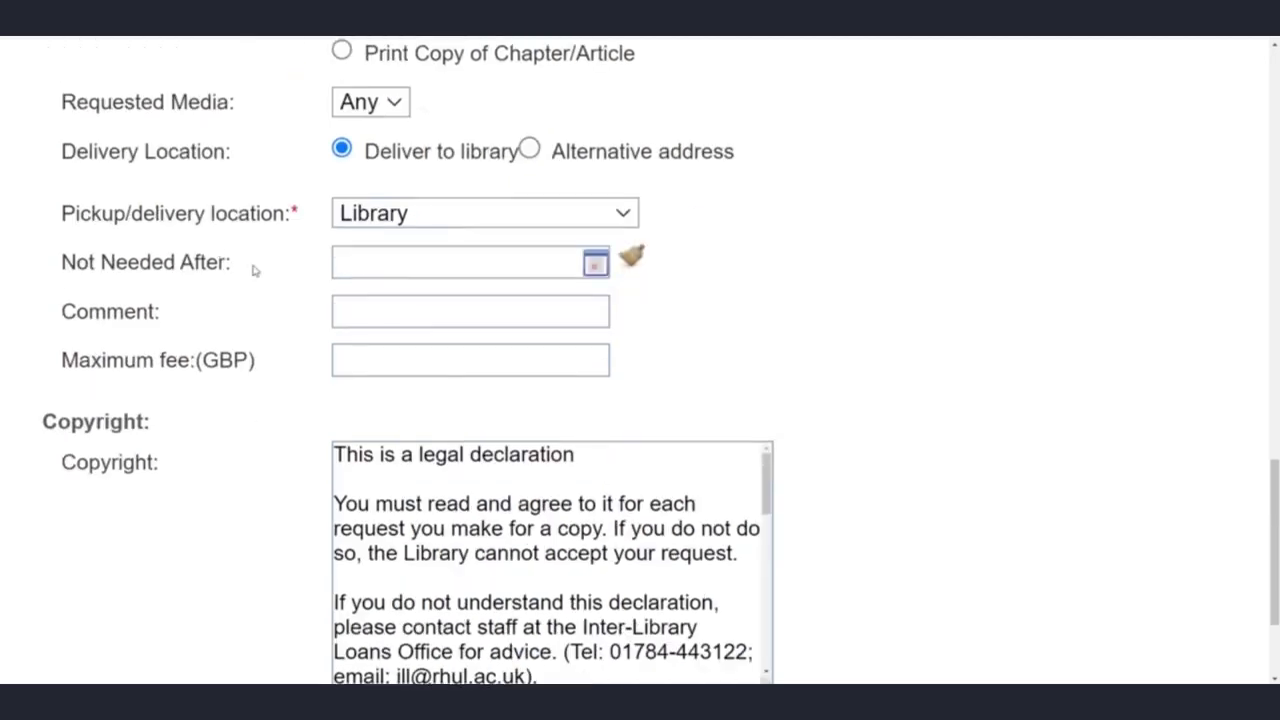
{"action": "scroll", "coordinate": [270, 315], "scroll_direction": "down", "scroll_amount": 2}
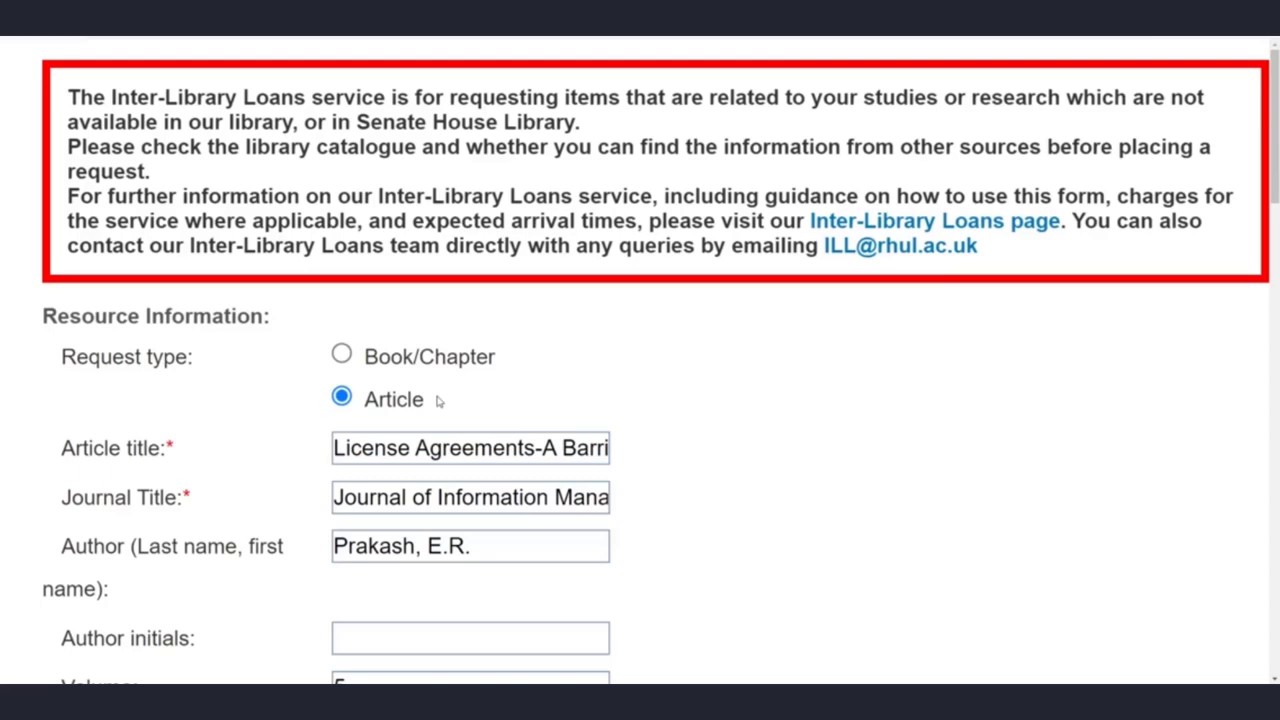
{"action": "scroll", "coordinate": [534, 426], "scroll_direction": "down", "scroll_amount": 2}
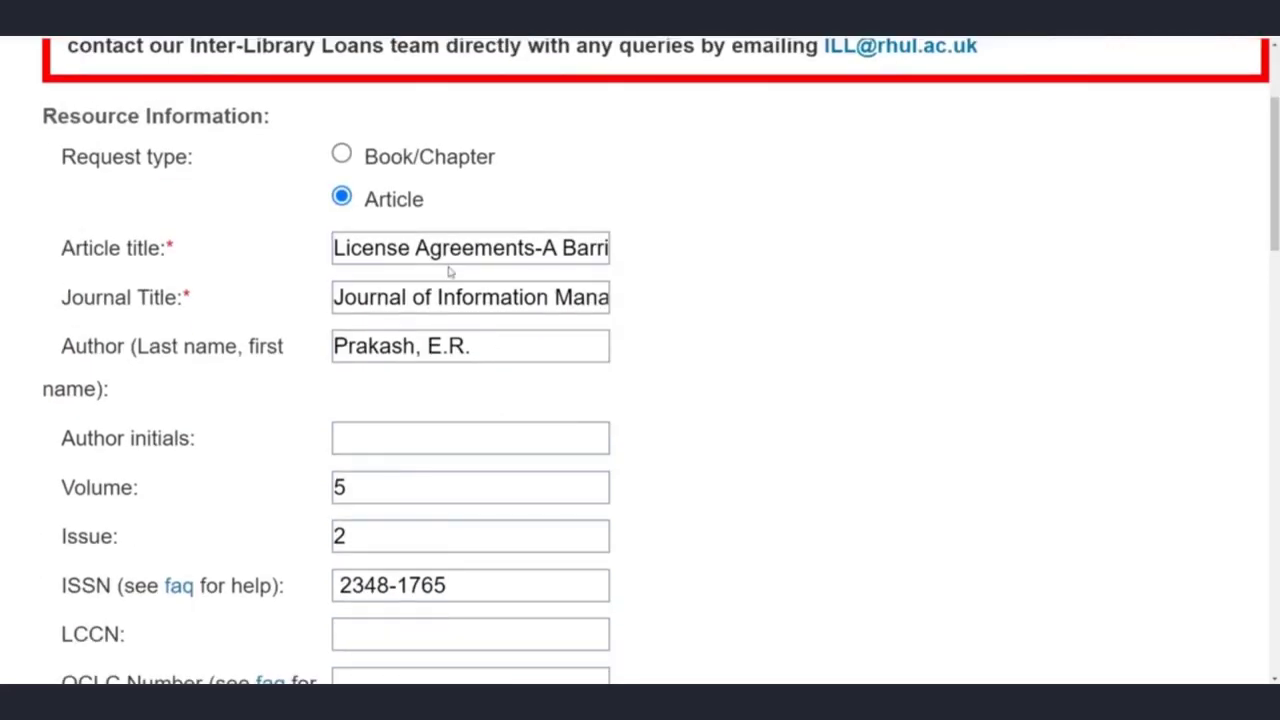
{"action": "scroll", "coordinate": [509, 378], "scroll_direction": "down", "scroll_amount": 2}
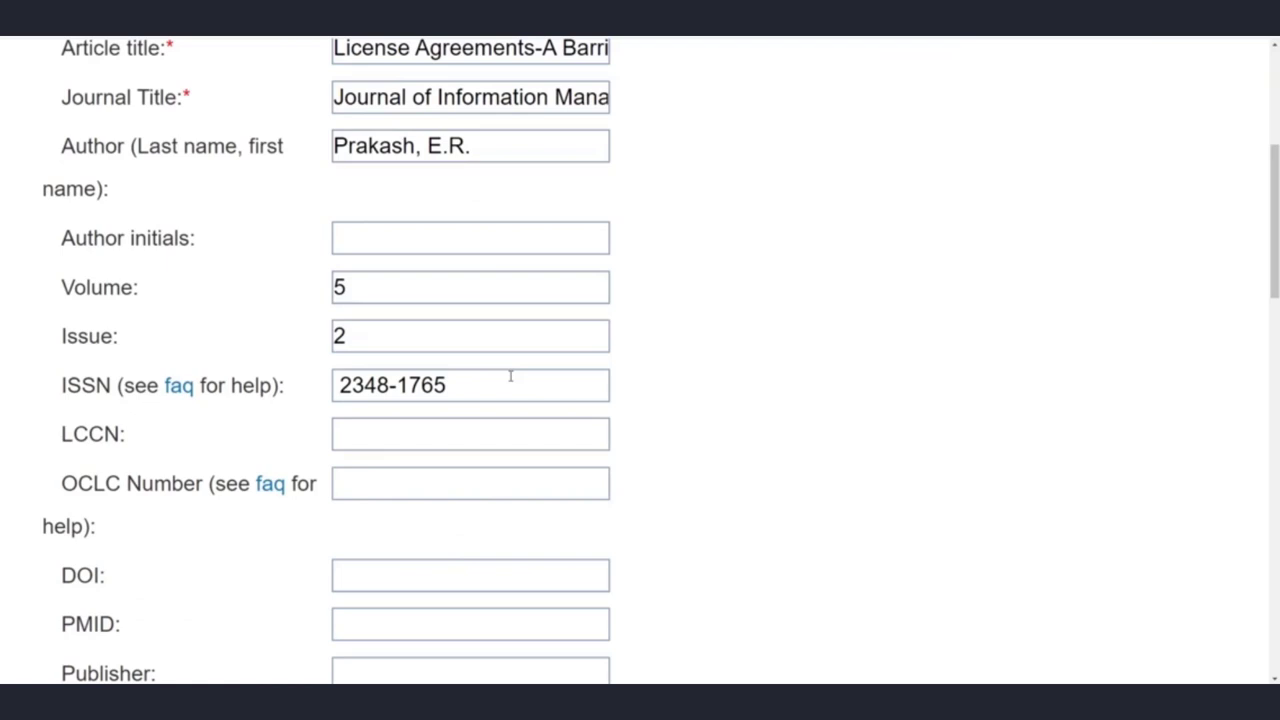
{"action": "scroll", "coordinate": [510, 376], "scroll_direction": "down", "scroll_amount": 1}
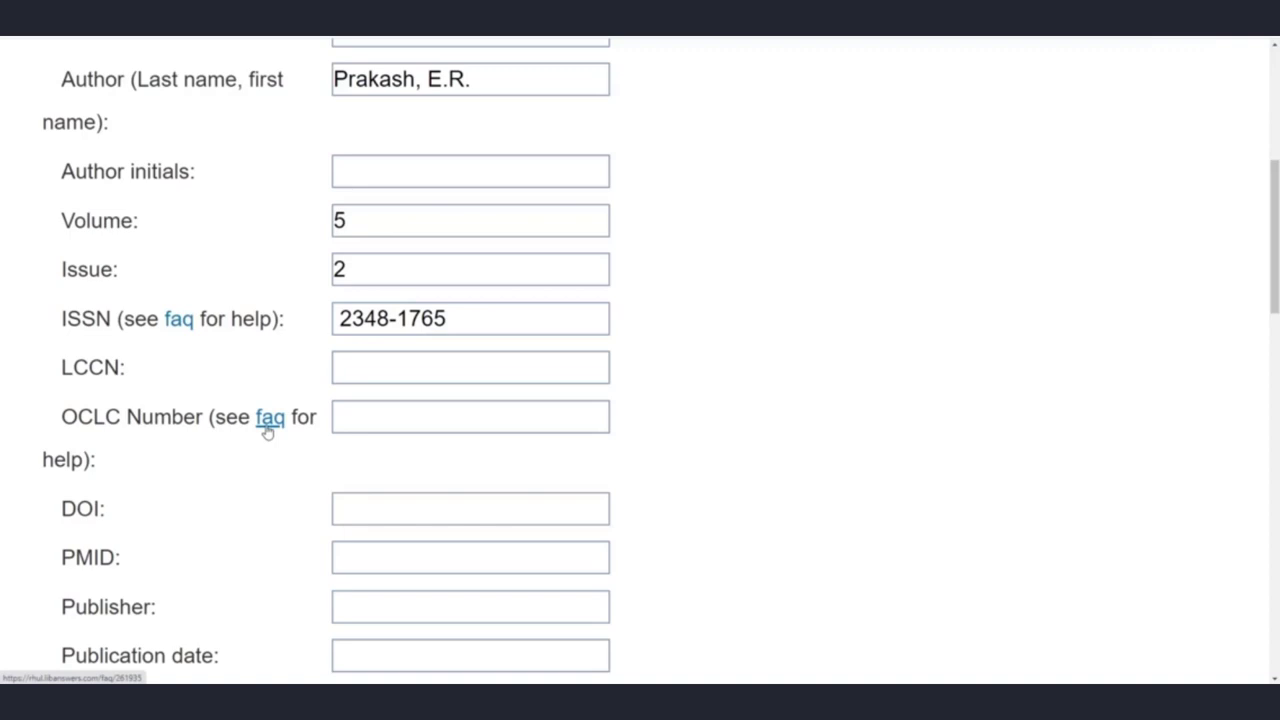
{"action": "scroll", "coordinate": [244, 447], "scroll_direction": "down", "scroll_amount": 2}
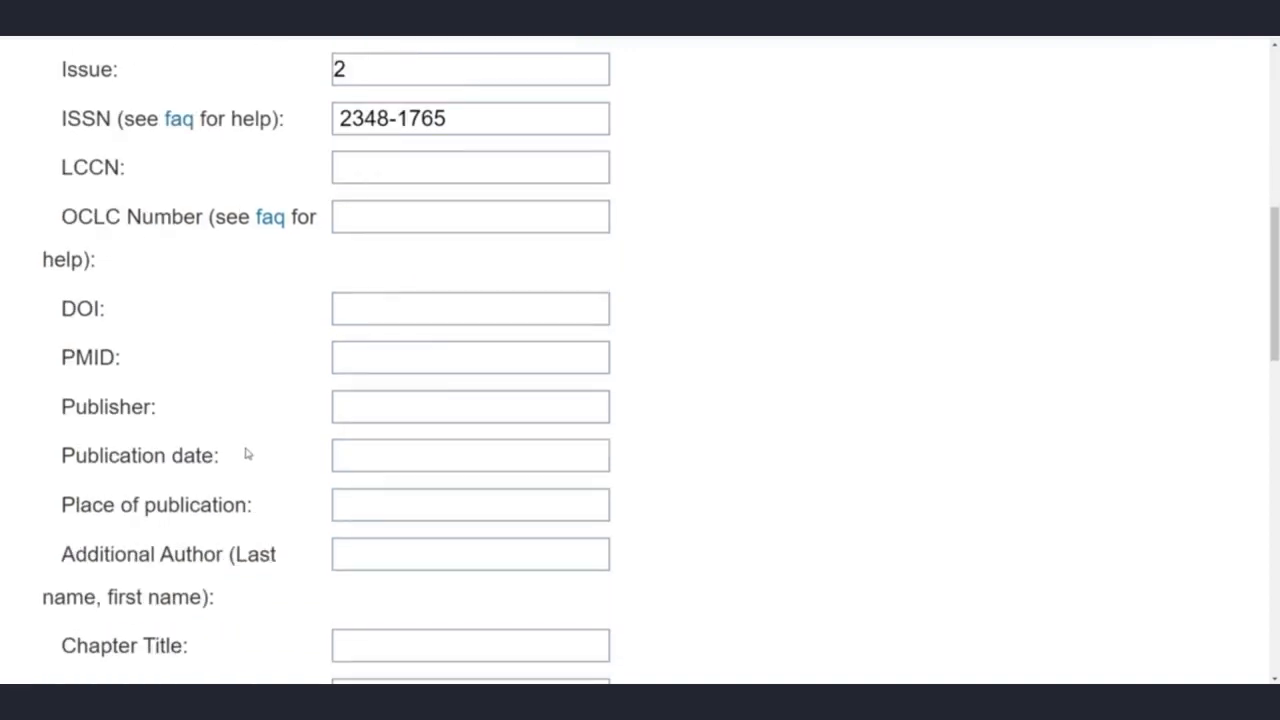
{"action": "scroll", "coordinate": [250, 440], "scroll_direction": "down", "scroll_amount": 2}
{"action": "scroll", "coordinate": [316, 336], "scroll_direction": "down", "scroll_amount": 2}
{"action": "scroll", "coordinate": [316, 339], "scroll_direction": "down", "scroll_amount": 2}
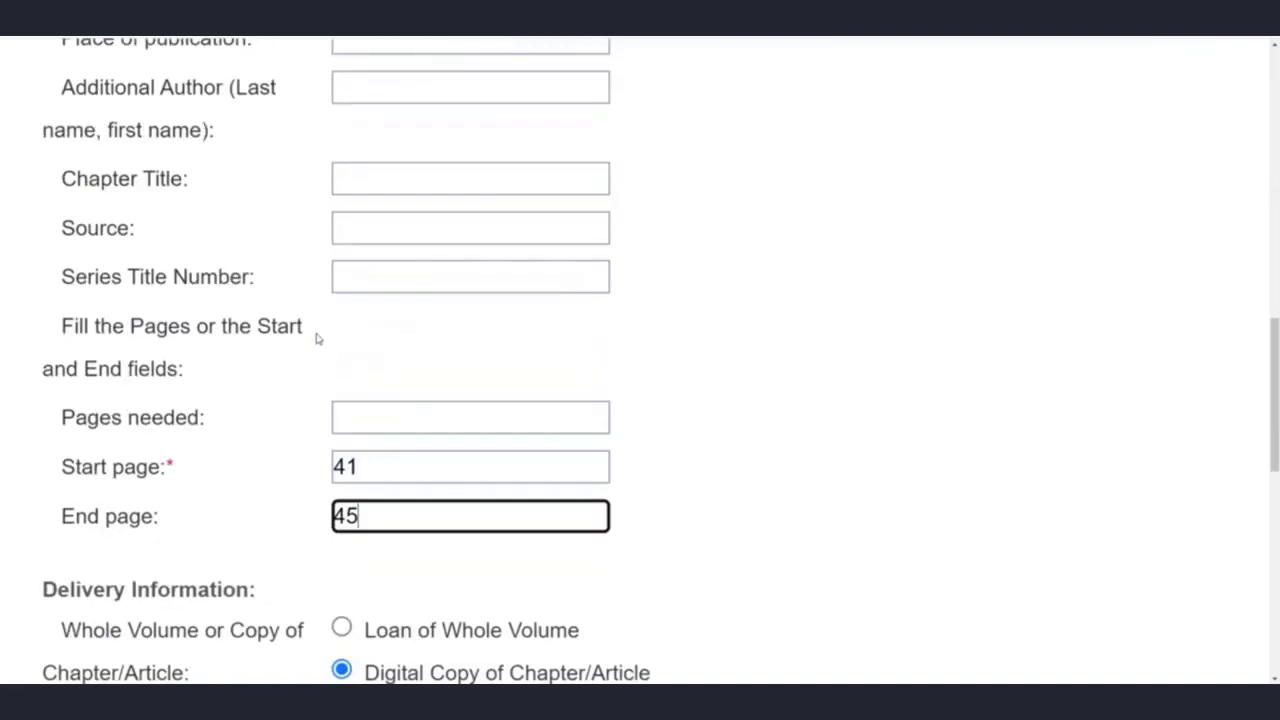
{"action": "scroll", "coordinate": [316, 339], "scroll_direction": "down", "scroll_amount": 2}
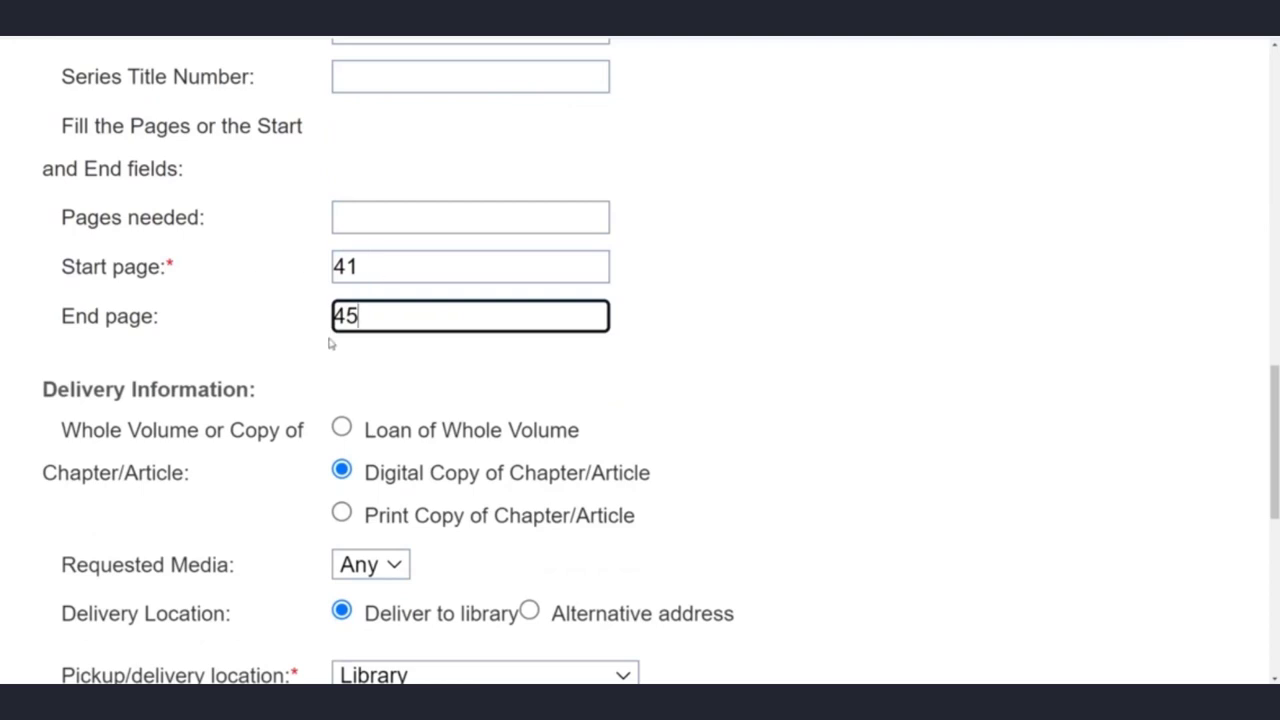
{"action": "scroll", "coordinate": [277, 337], "scroll_direction": "down", "scroll_amount": 2}
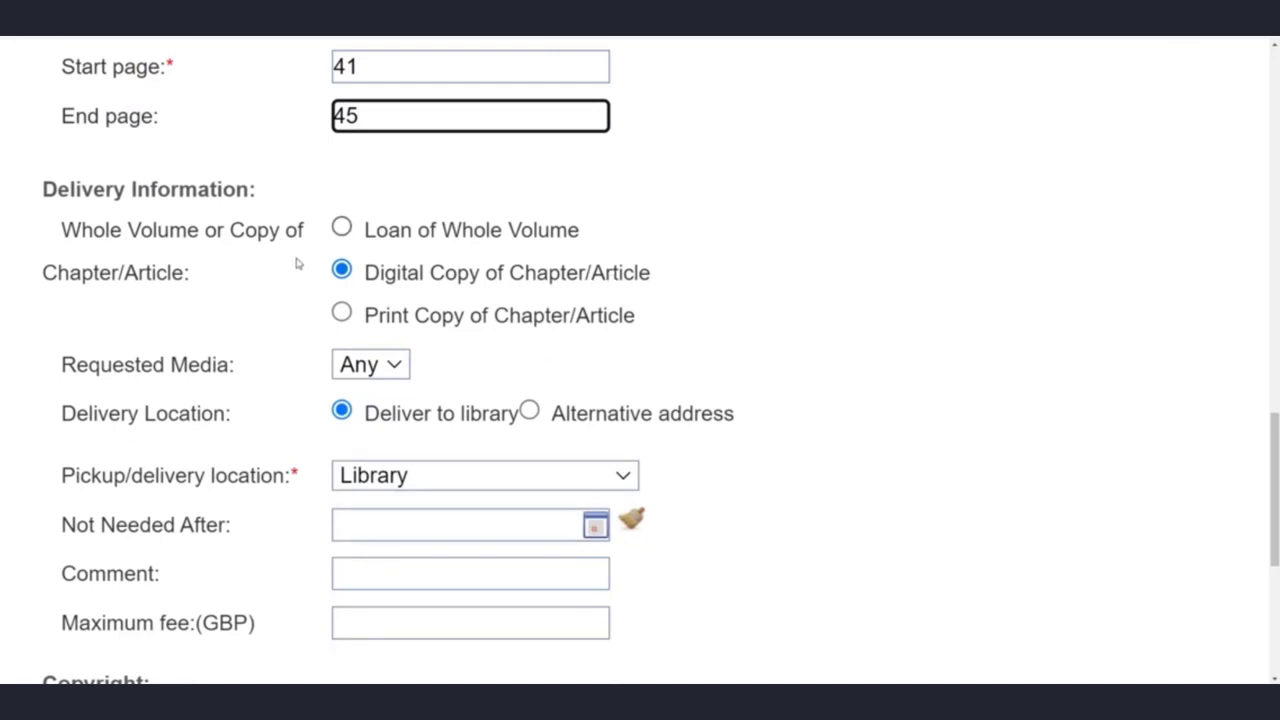
{"action": "scroll", "coordinate": [248, 323], "scroll_direction": "down", "scroll_amount": 1}
{"action": "scroll", "coordinate": [234, 277], "scroll_direction": "down", "scroll_amount": 2}
{"action": "scroll", "coordinate": [155, 345], "scroll_direction": "down", "scroll_amount": 1}
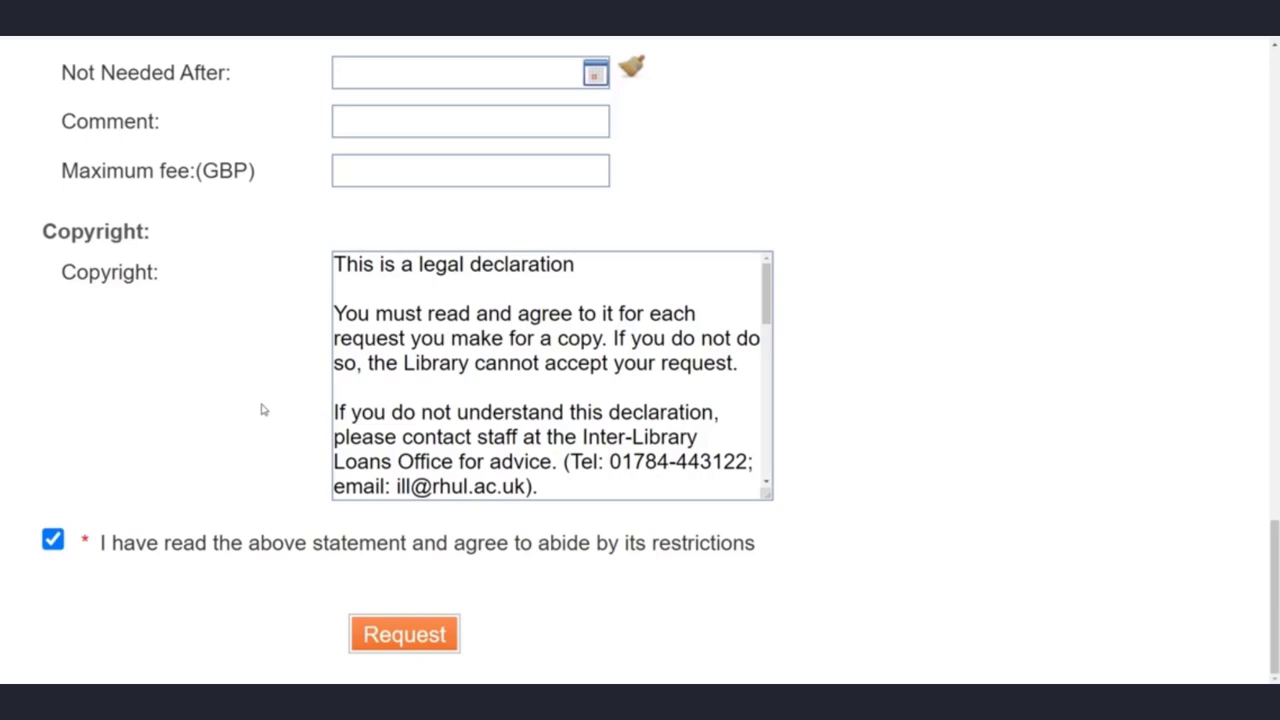
{"action": "scroll", "coordinate": [263, 409], "scroll_direction": "up", "scroll_amount": 5}
{"action": "scroll", "coordinate": [263, 409], "scroll_direction": "up", "scroll_amount": 4}
{"action": "scroll", "coordinate": [263, 409], "scroll_direction": "up", "scroll_amount": 5}
{"action": "scroll", "coordinate": [263, 409], "scroll_direction": "up", "scroll_amount": 5}
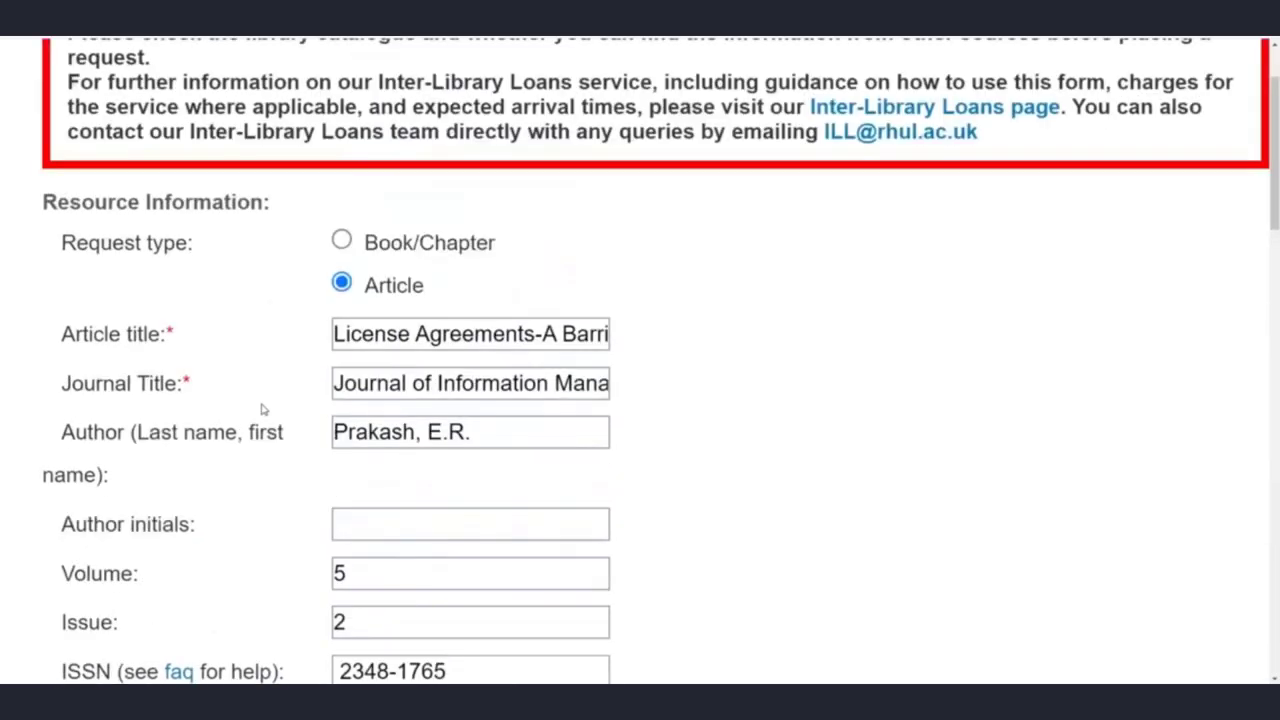
{"action": "scroll", "coordinate": [263, 409], "scroll_direction": "up", "scroll_amount": 1}
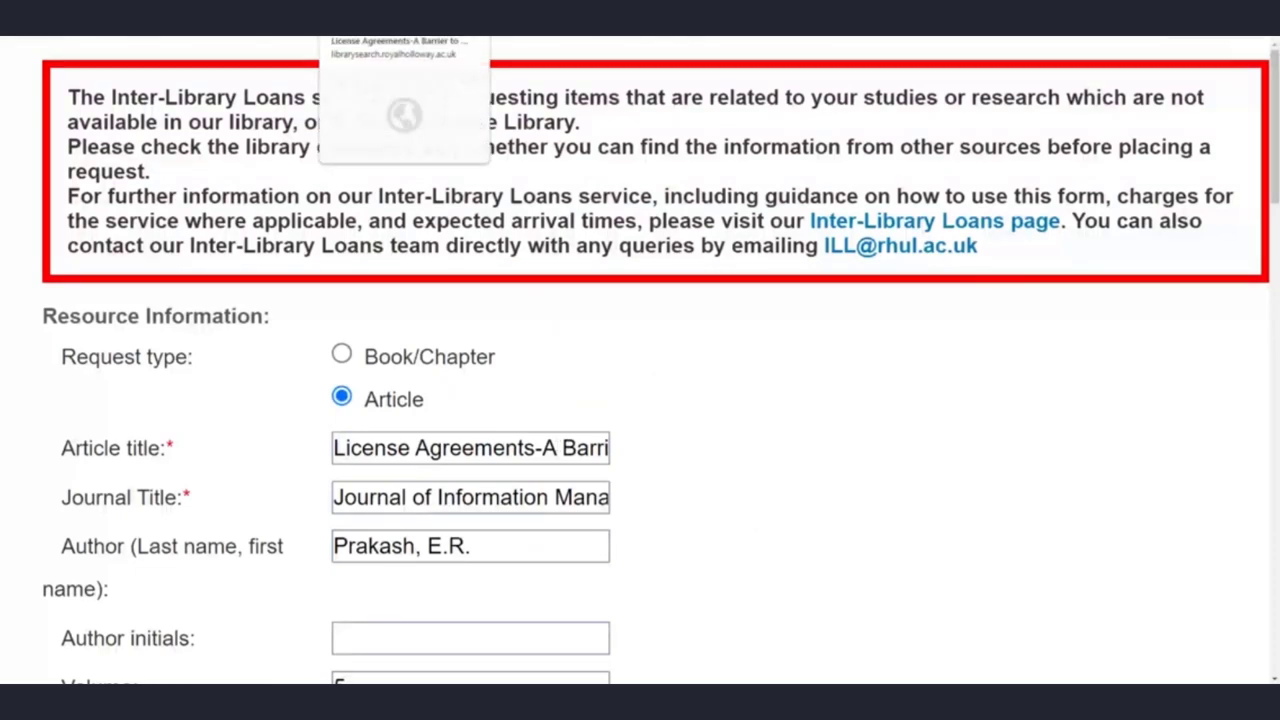
Return to the article's results and enable 'Search beyond RHUL's collections'
{"action": "left_click", "coordinate": [400, 20]}
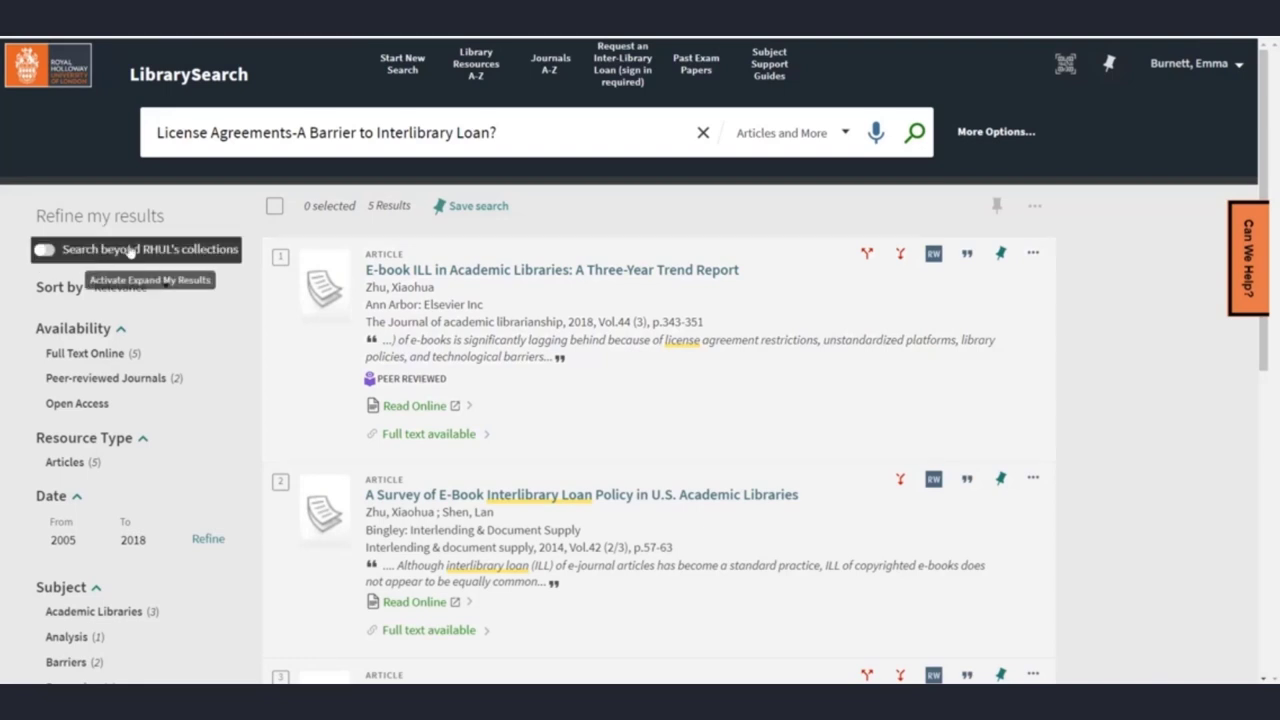
{"action": "left_click", "coordinate": [55, 250]}
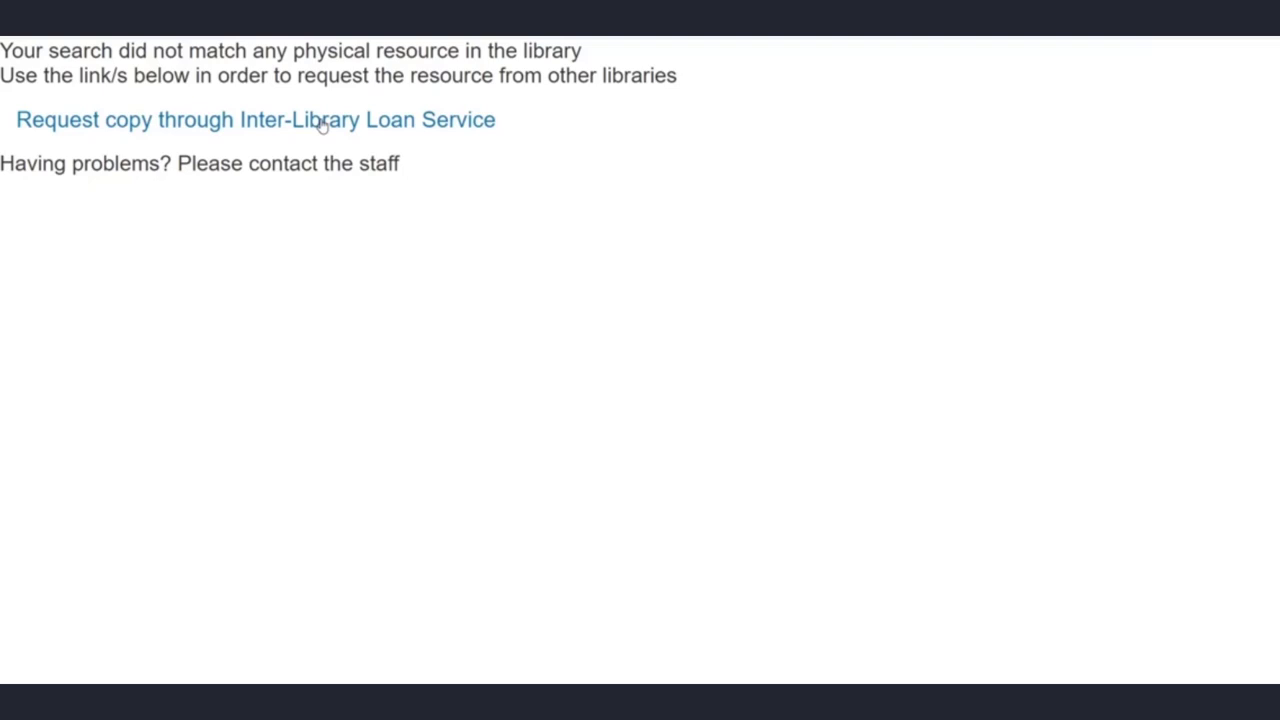
Open the article's Inter-Library Loan form and tick the copyright agreement checkbox
{"action": "left_click", "coordinate": [323, 120]}
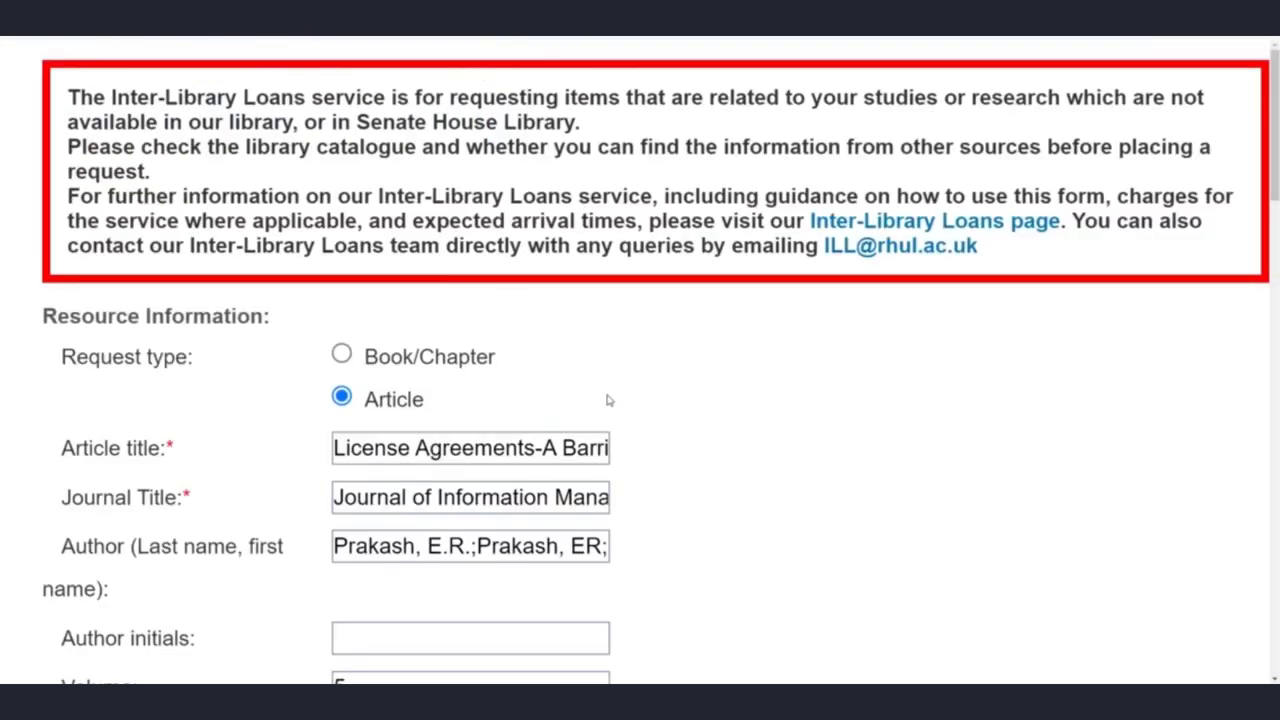
{"action": "scroll", "coordinate": [587, 389], "scroll_direction": "down", "scroll_amount": 1}
{"action": "scroll", "coordinate": [587, 389], "scroll_direction": "down", "scroll_amount": 1}
{"action": "scroll", "coordinate": [587, 389], "scroll_direction": "down", "scroll_amount": 2}
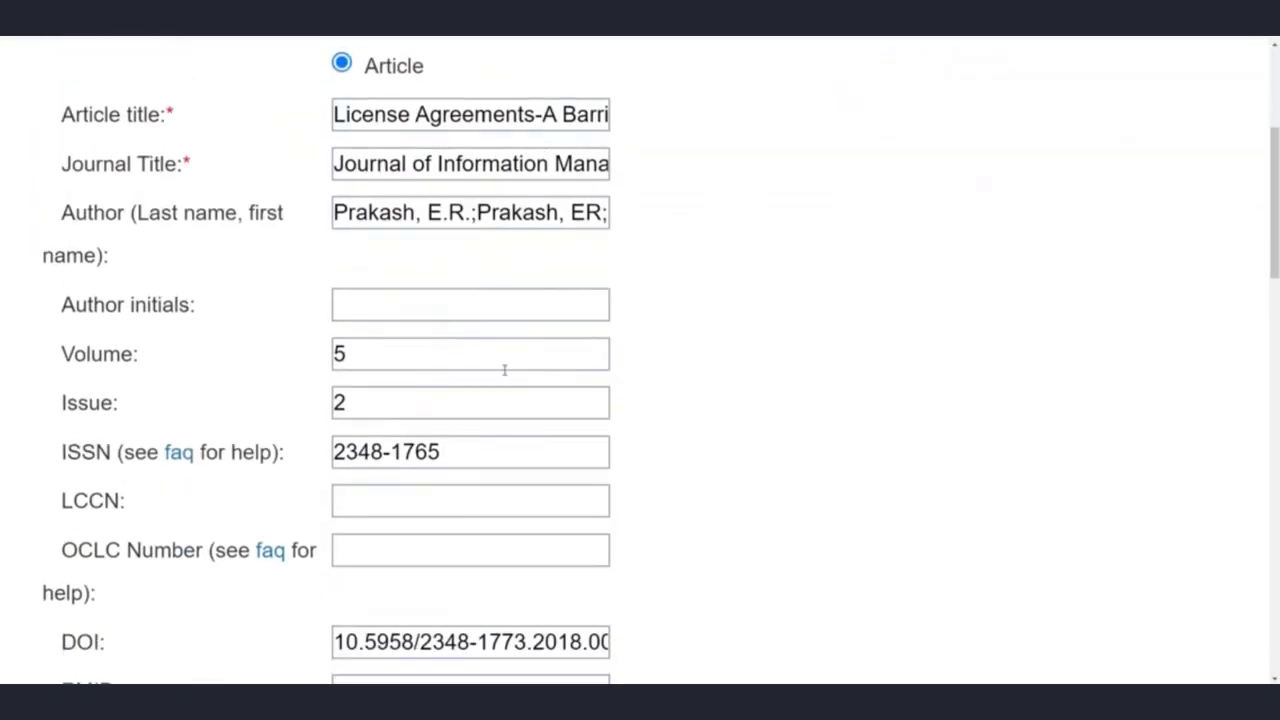
{"action": "scroll", "coordinate": [510, 390], "scroll_direction": "down", "scroll_amount": 2}
{"action": "scroll", "coordinate": [517, 414], "scroll_direction": "down", "scroll_amount": 3}
{"action": "scroll", "coordinate": [517, 414], "scroll_direction": "down", "scroll_amount": 2}
{"action": "scroll", "coordinate": [517, 414], "scroll_direction": "down", "scroll_amount": 2}
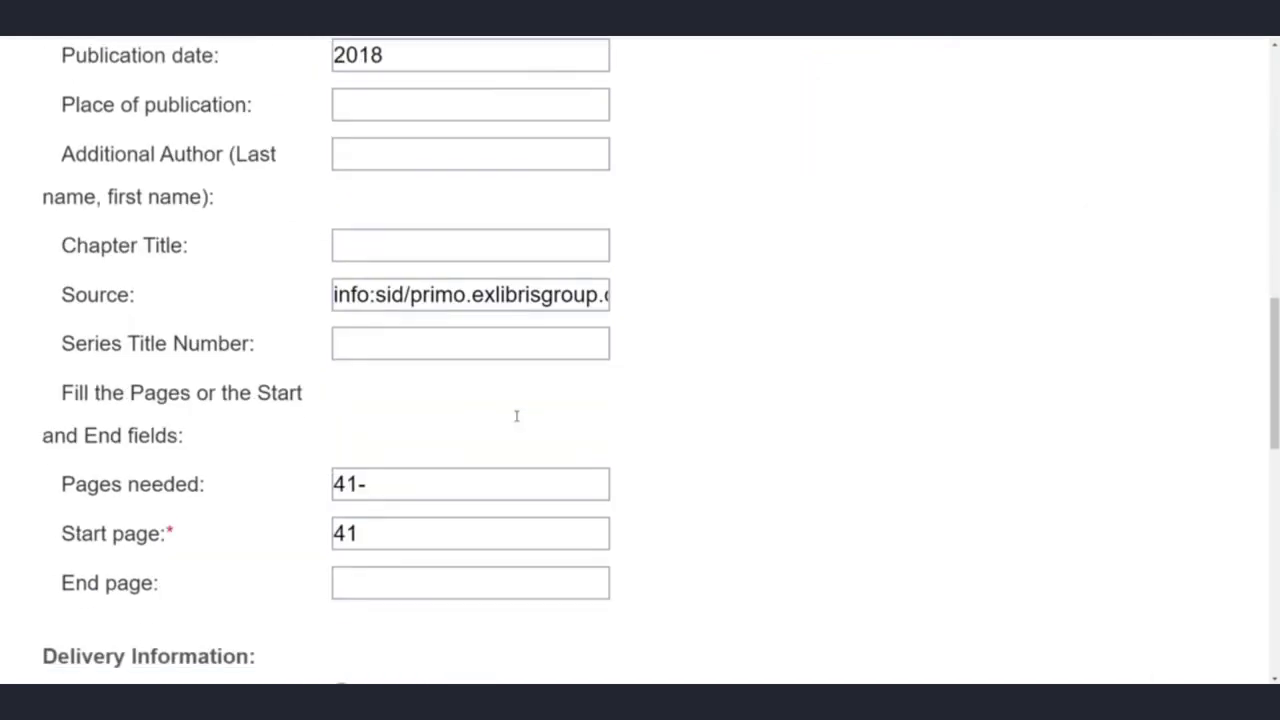
{"action": "scroll", "coordinate": [517, 416], "scroll_direction": "down", "scroll_amount": 2}
{"action": "scroll", "coordinate": [517, 418], "scroll_direction": "down", "scroll_amount": 2}
{"action": "scroll", "coordinate": [517, 420], "scroll_direction": "down", "scroll_amount": 1}
{"action": "scroll", "coordinate": [517, 421], "scroll_direction": "down", "scroll_amount": 1}
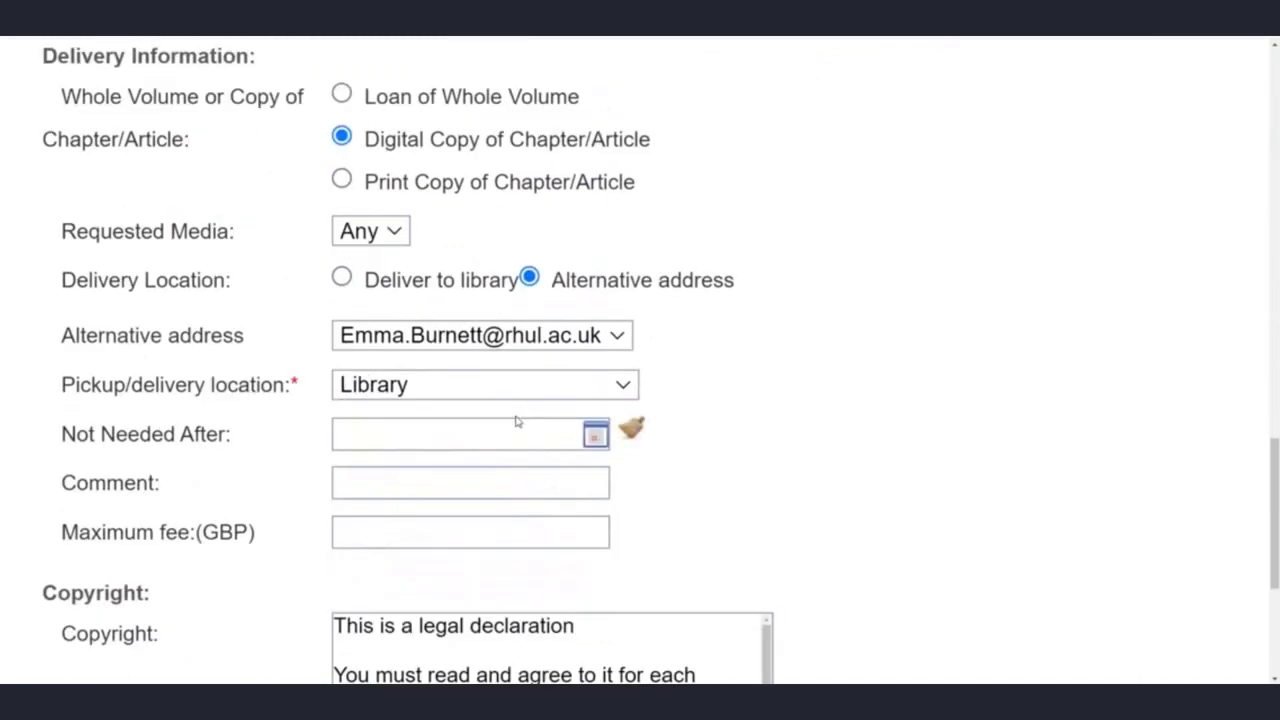
{"action": "scroll", "coordinate": [517, 421], "scroll_direction": "down", "scroll_amount": 1}
{"action": "scroll", "coordinate": [517, 421], "scroll_direction": "down", "scroll_amount": 1}
{"action": "scroll", "coordinate": [517, 422], "scroll_direction": "down", "scroll_amount": 1}
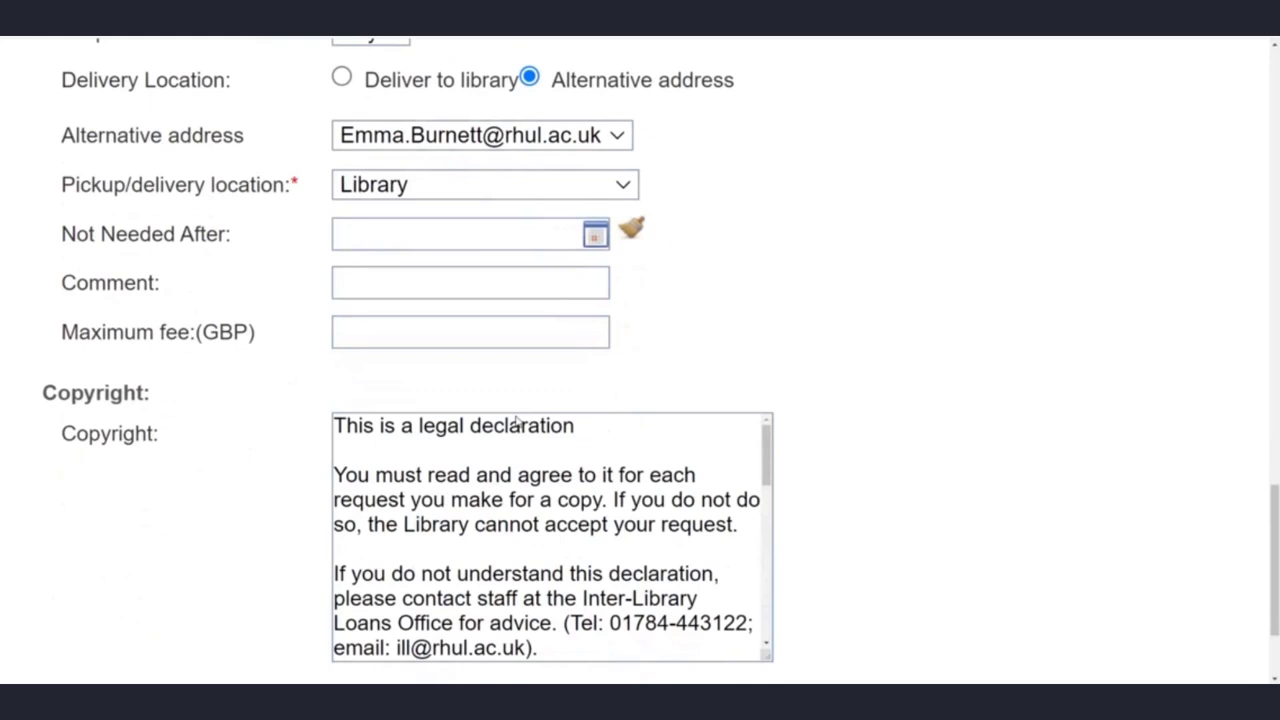
{"action": "scroll", "coordinate": [517, 421], "scroll_direction": "down", "scroll_amount": 3}
{"action": "scroll", "coordinate": [290, 460], "scroll_direction": "down", "scroll_amount": 2}
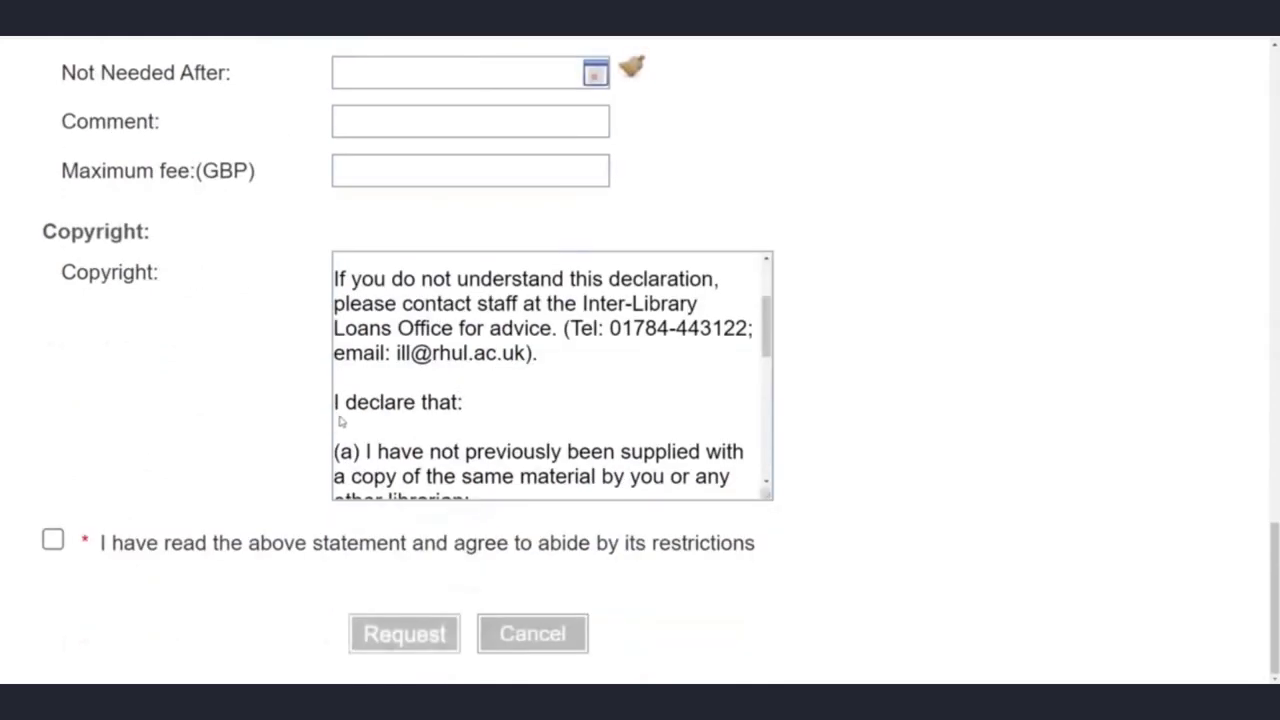
{"action": "left_click", "coordinate": [53, 540]}
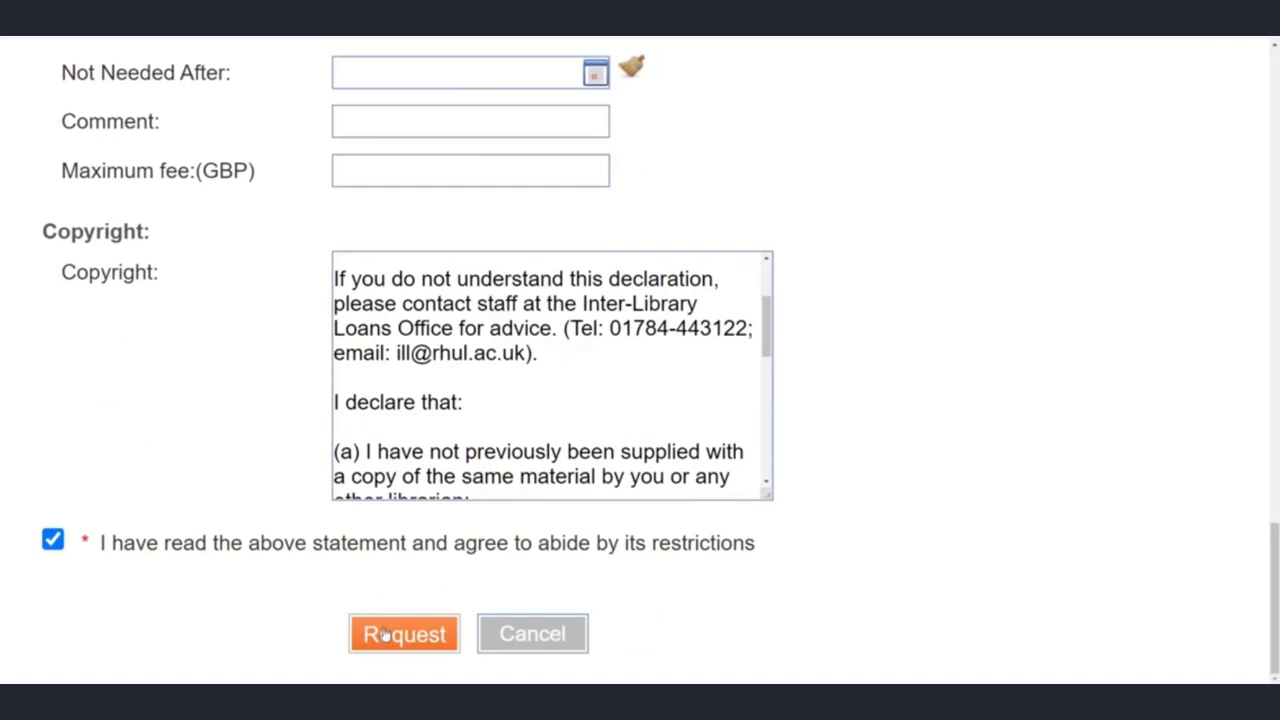
Scroll back to the top of the article form to check its prefilled details
{"action": "scroll", "coordinate": [224, 488], "scroll_direction": "up", "scroll_amount": 2}
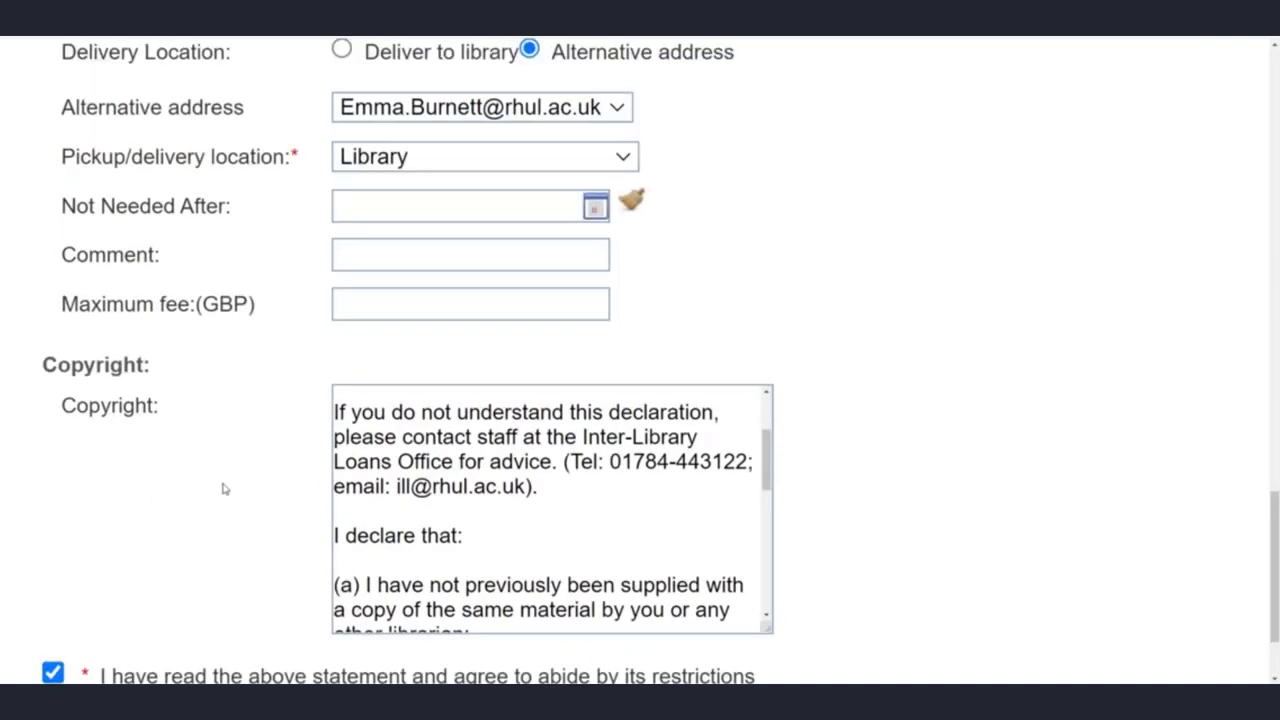
{"action": "scroll", "coordinate": [224, 488], "scroll_direction": "up", "scroll_amount": 3}
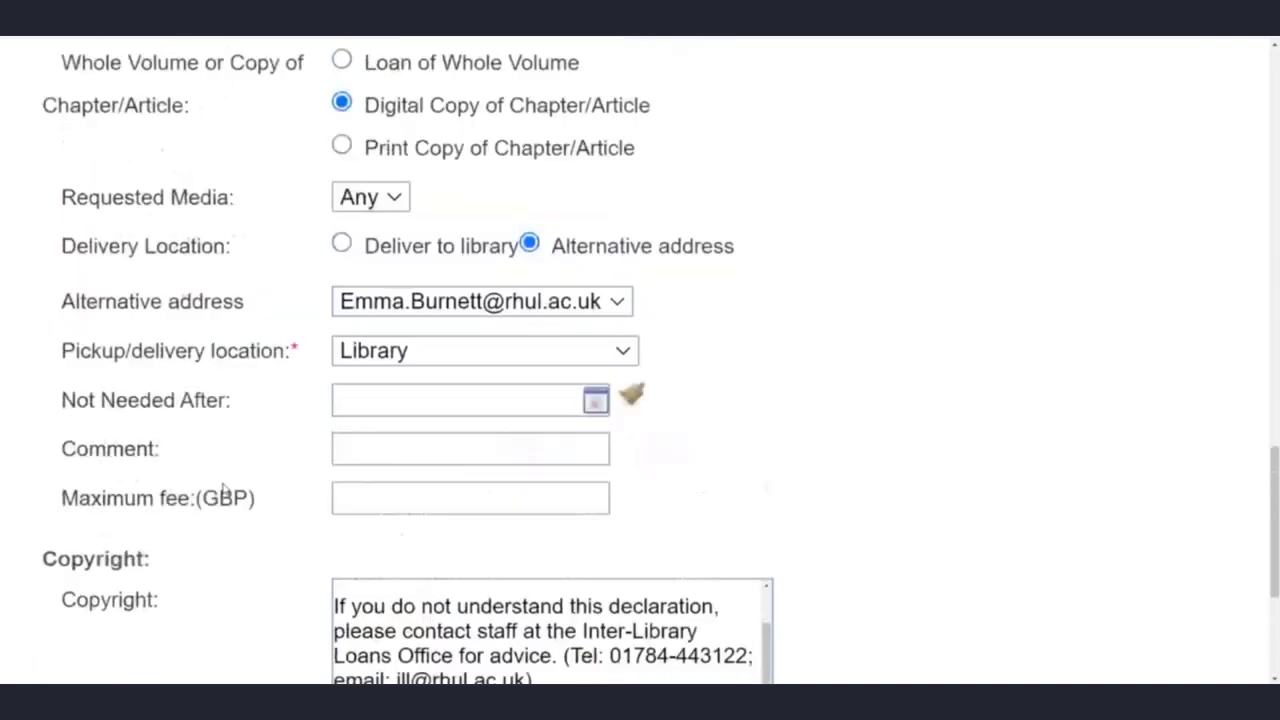
{"action": "scroll", "coordinate": [224, 488], "scroll_direction": "up", "scroll_amount": 5}
{"action": "scroll", "coordinate": [224, 488], "scroll_direction": "up", "scroll_amount": 5}
{"action": "scroll", "coordinate": [224, 488], "scroll_direction": "up", "scroll_amount": 5}
{"action": "scroll", "coordinate": [224, 488], "scroll_direction": "up", "scroll_amount": 2}
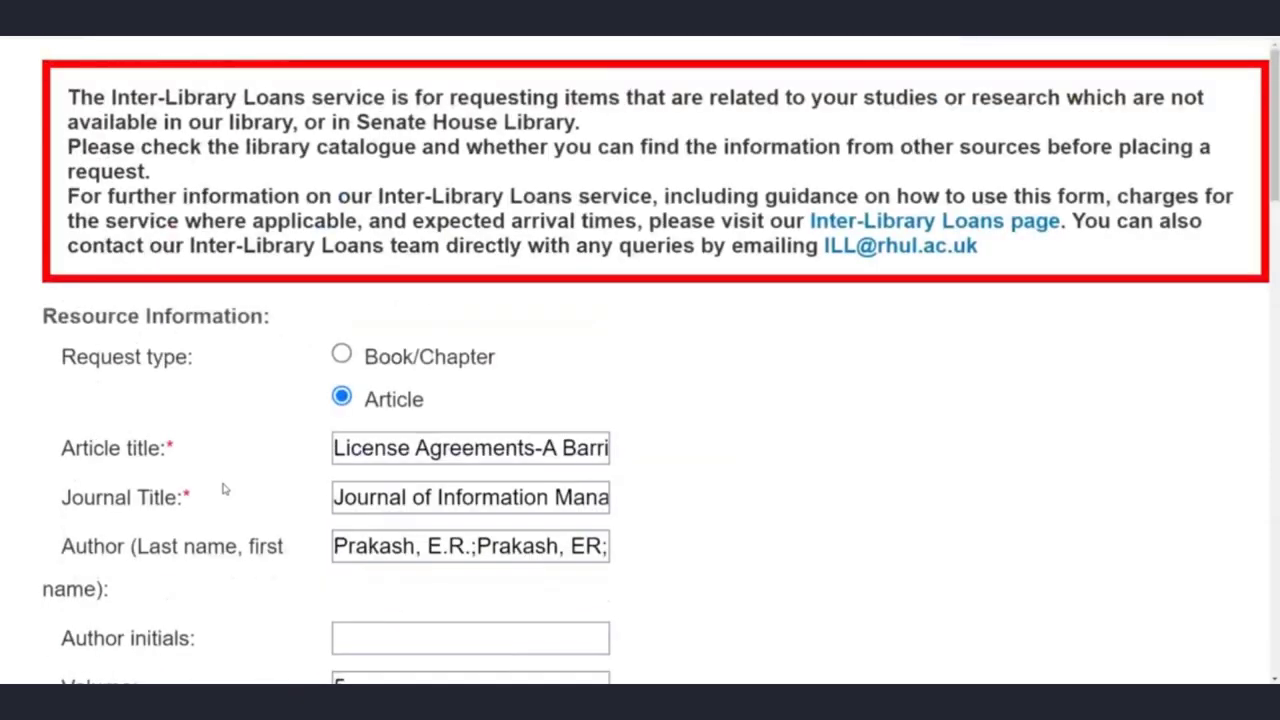